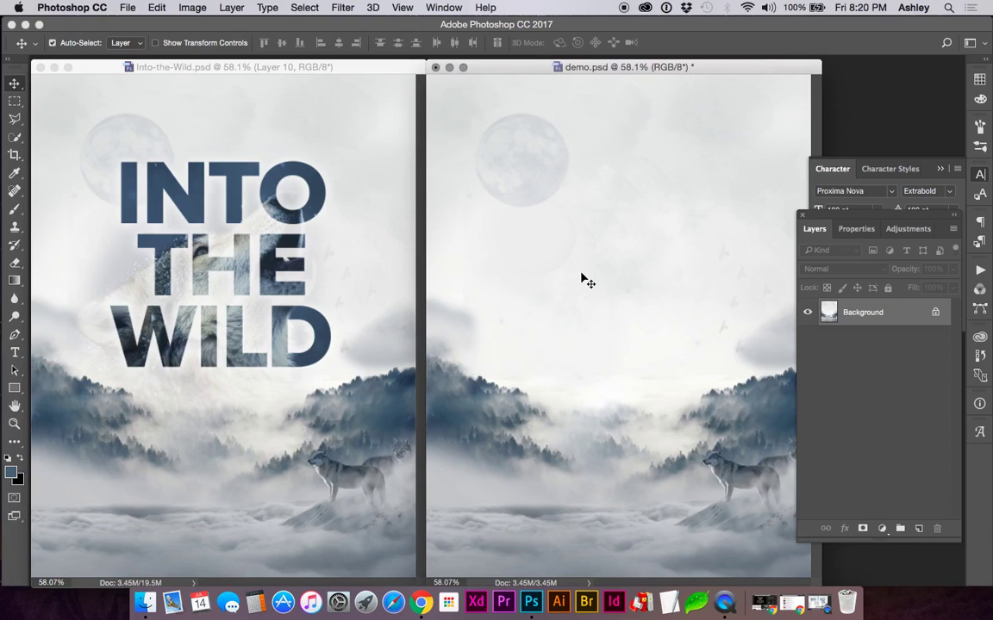
Step: Type the three-line title INTO / THE / WILD near the poster's top centre and select it
{"action": "left_click", "coordinate": [15, 352]}
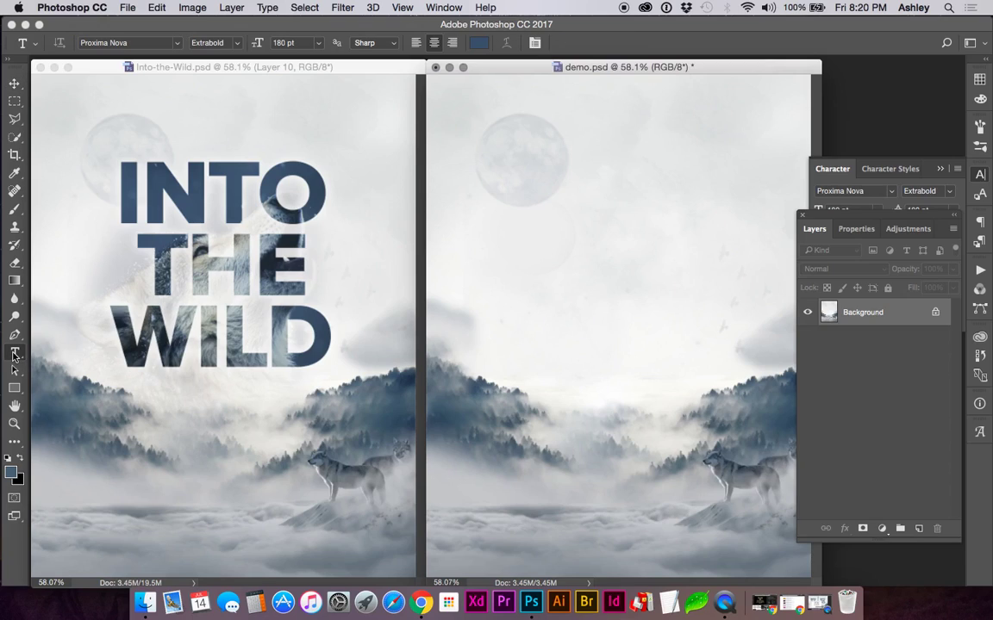
{"action": "left_click", "coordinate": [611, 241]}
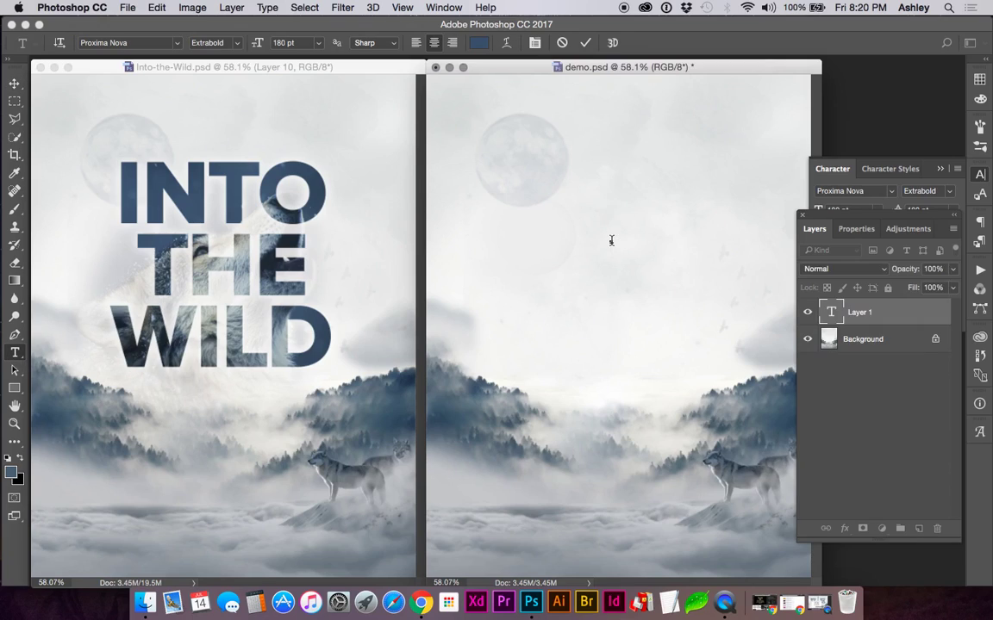
{"action": "type", "text": "INTO"}
{"action": "key", "text": "Return"}
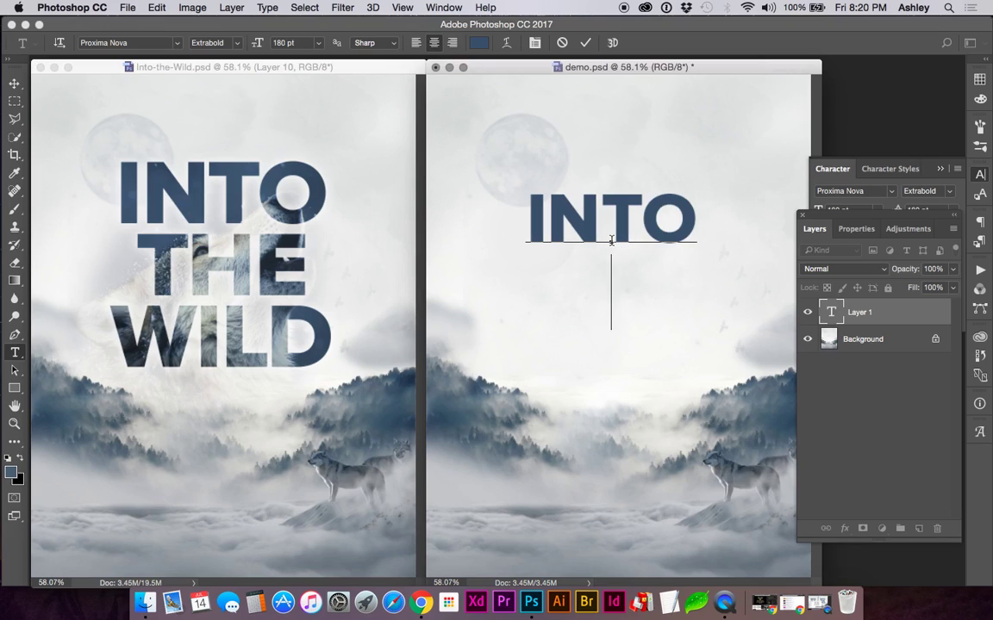
{"action": "type", "text": "THE"}
{"action": "key", "text": "Return"}
{"action": "type", "text": "WILD"}
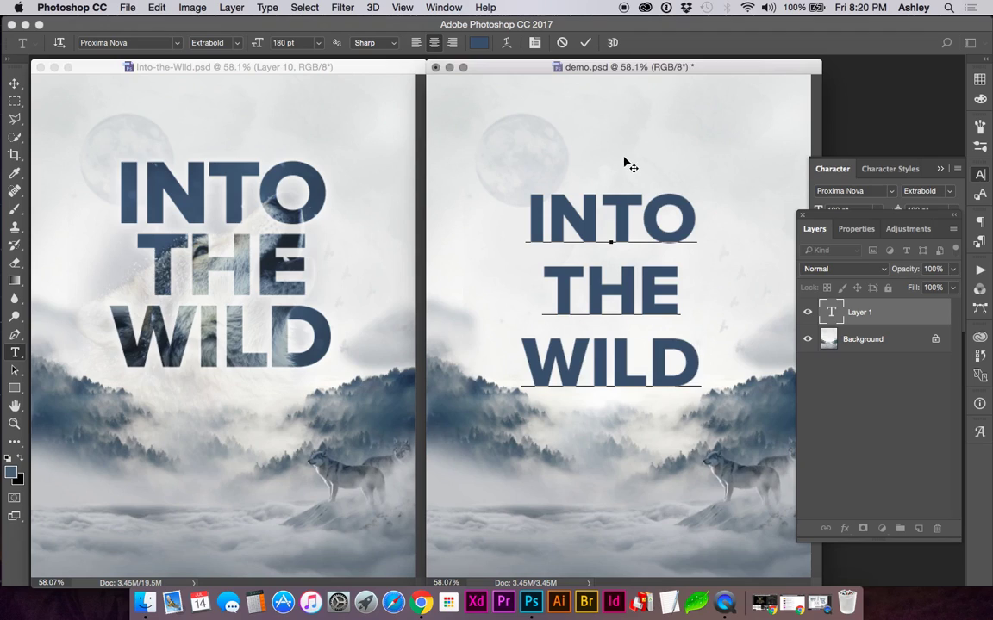
{"action": "key", "text": "ctrl+a"}
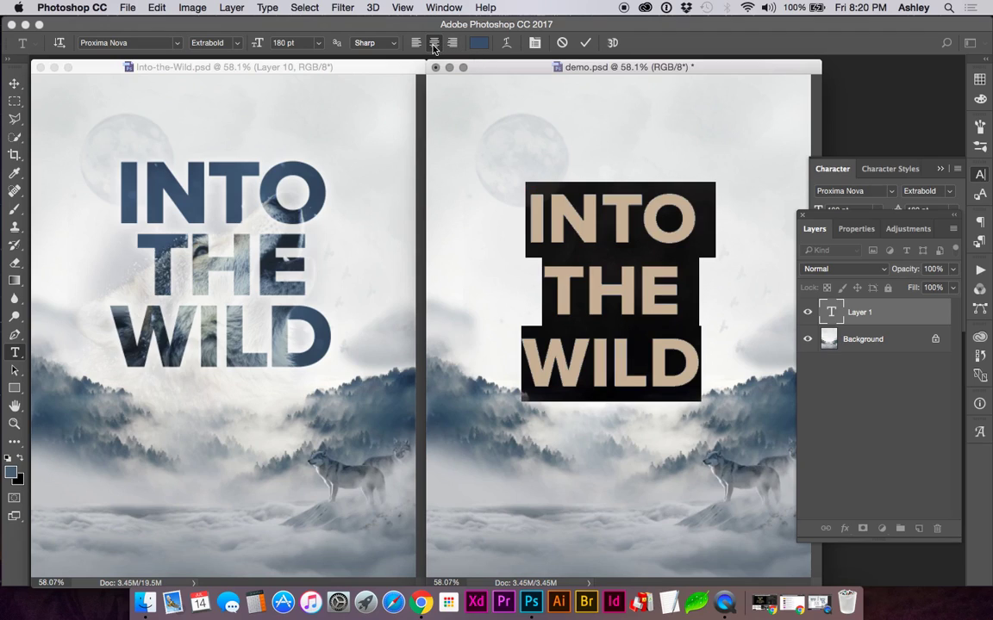
{"action": "left_click", "coordinate": [980, 175]}
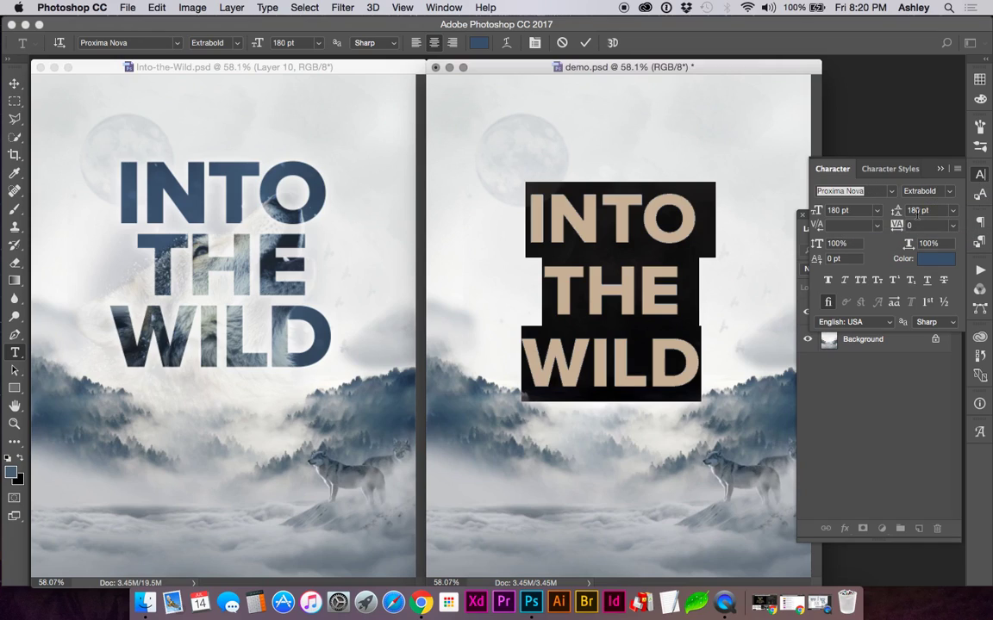
Step: Reduce the title's leading from 180 pt down to 149 pt
{"action": "left_click", "coordinate": [912, 210]}
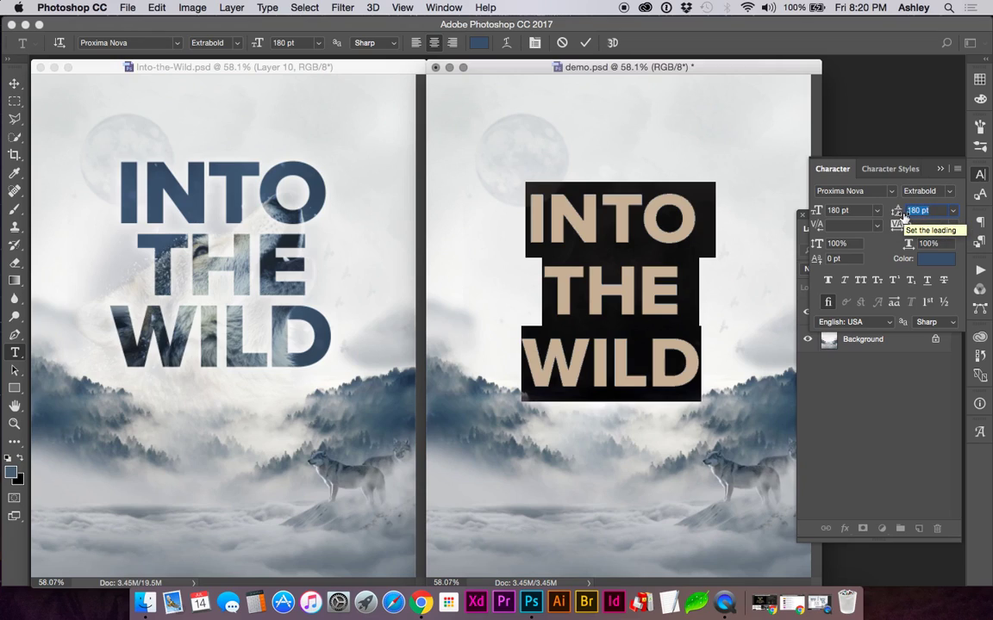
{"action": "left_click_drag", "start_coordinate": [901, 214], "coordinate": [883, 222]}
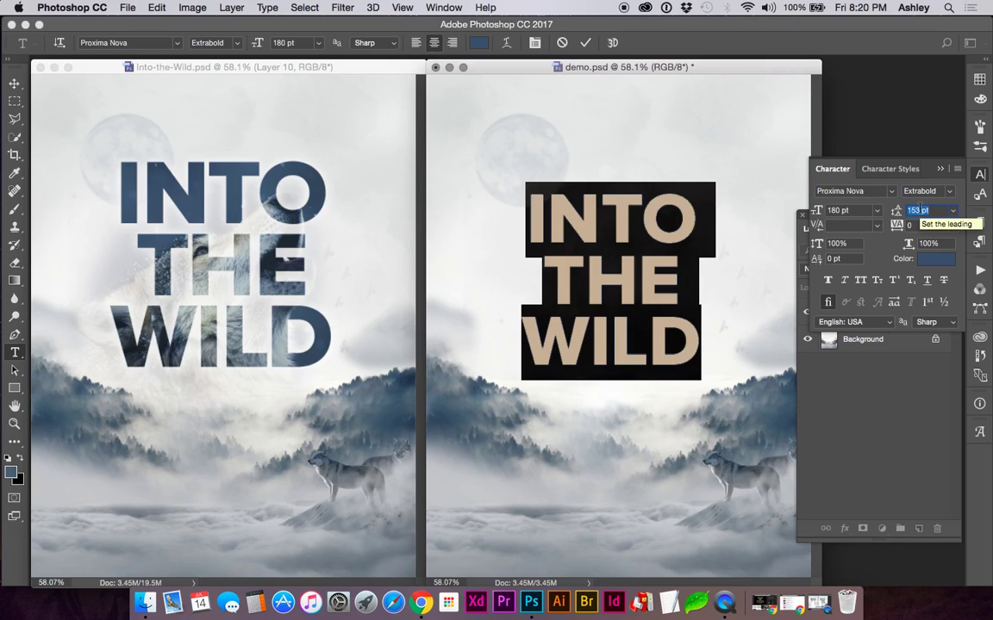
{"action": "key", "text": "Up"}
{"action": "key", "text": "Up"}
{"action": "key", "text": "Up"}
{"action": "key", "text": "Down"}
{"action": "key", "text": "Down"}
{"action": "key", "text": "Down"}
{"action": "key", "text": "Down"}
{"action": "key", "text": "Down"}
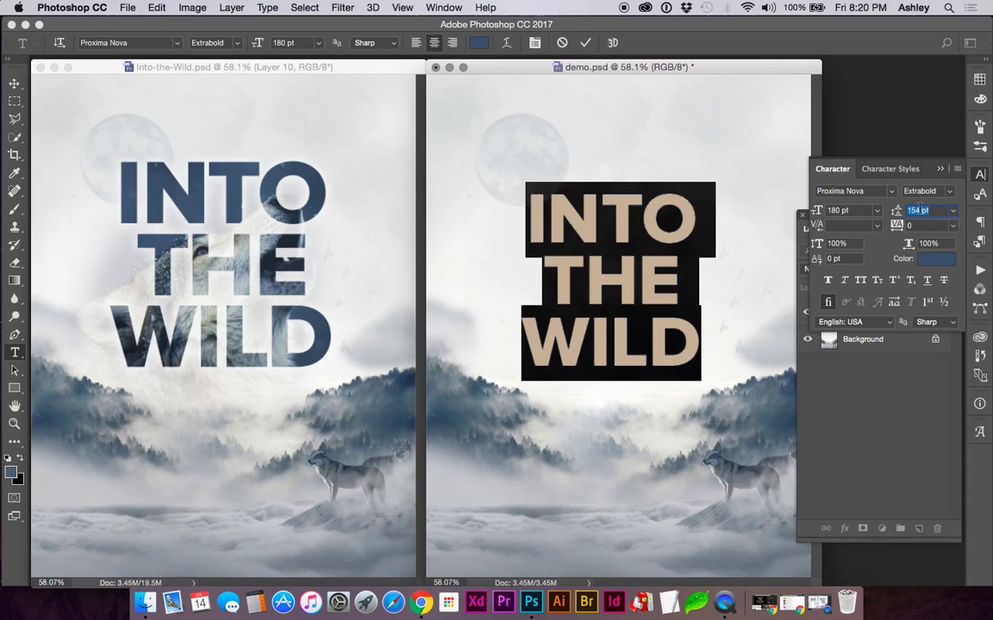
{"action": "key", "text": "Down"}
{"action": "key", "text": "Down"}
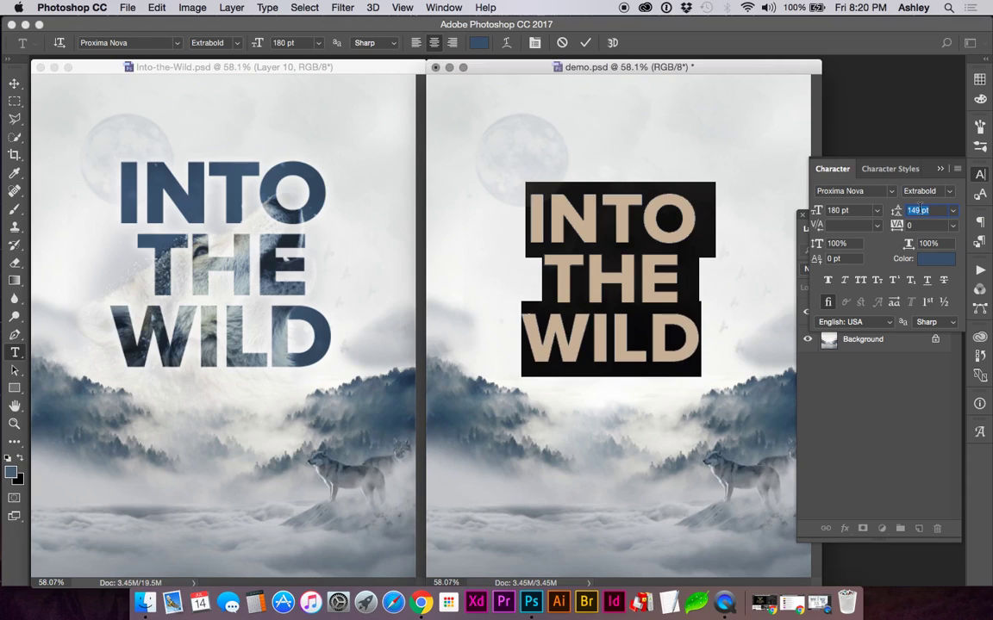
Step: Try tighter tracking such as -20, and set the title's kerning to Optical
{"action": "left_click", "coordinate": [931, 226]}
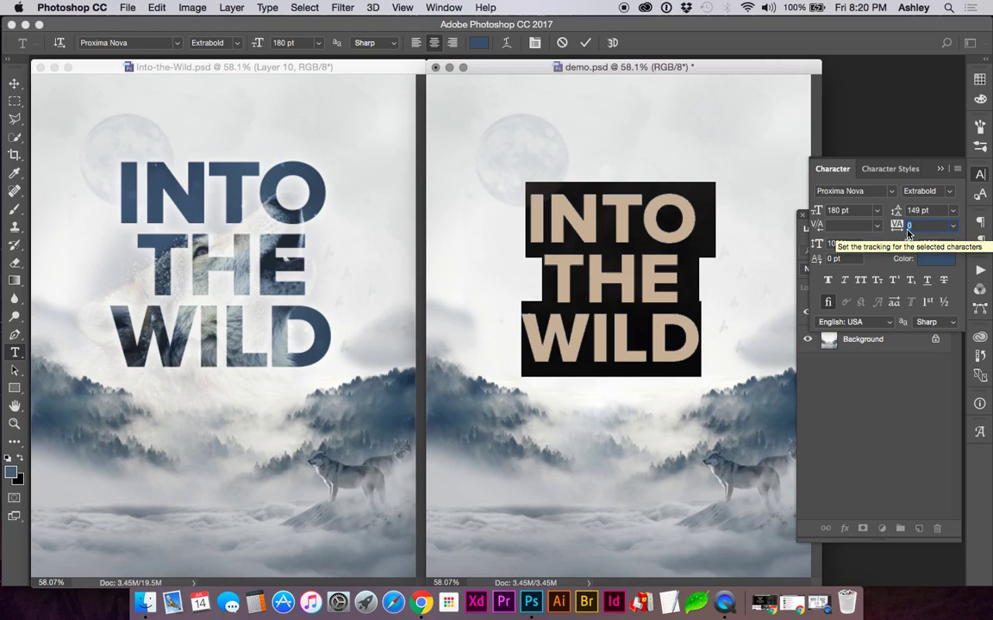
{"action": "mouse_move", "coordinate": [897, 231]}
{"action": "left_mouse_down"}
{"action": "mouse_move", "coordinate": [888, 233]}
{"action": "mouse_move", "coordinate": [897, 233]}
{"action": "left_mouse_up"}
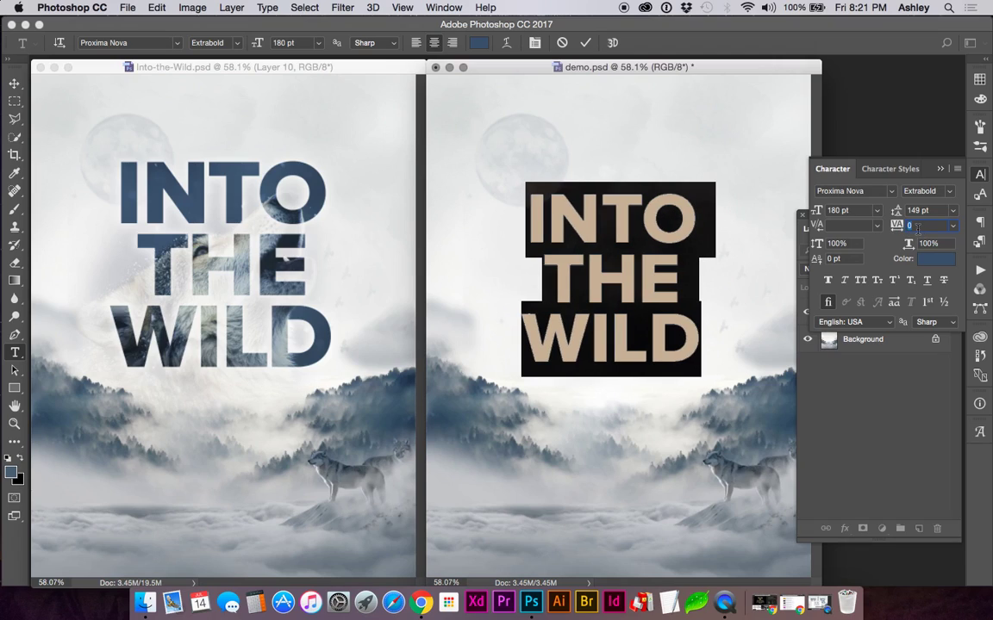
{"action": "key", "text": "Down"}
{"action": "key", "text": "Down"}
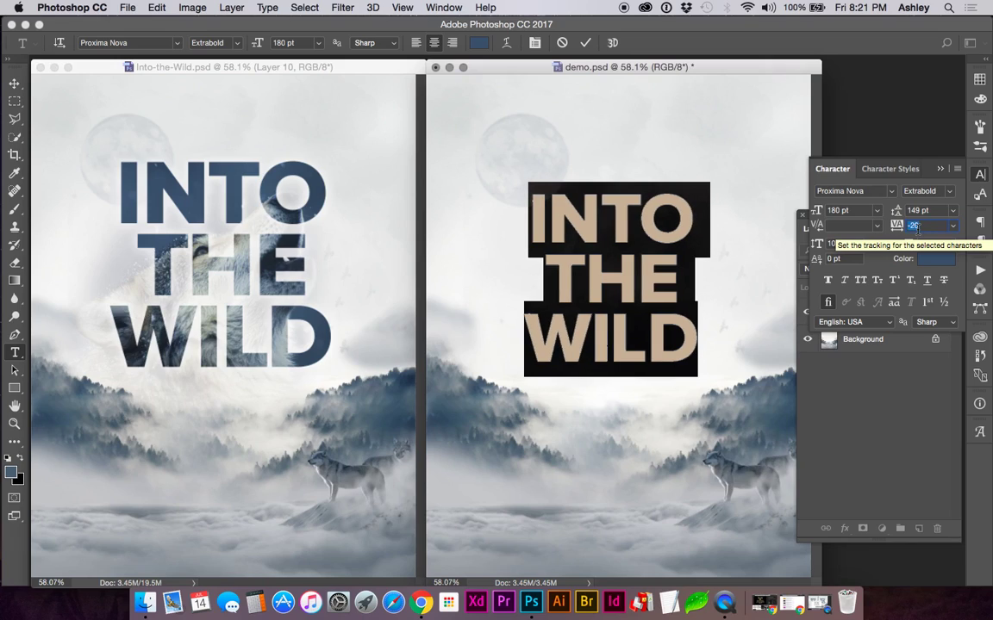
{"action": "left_click", "coordinate": [877, 228]}
{"action": "left_click", "coordinate": [856, 248]}
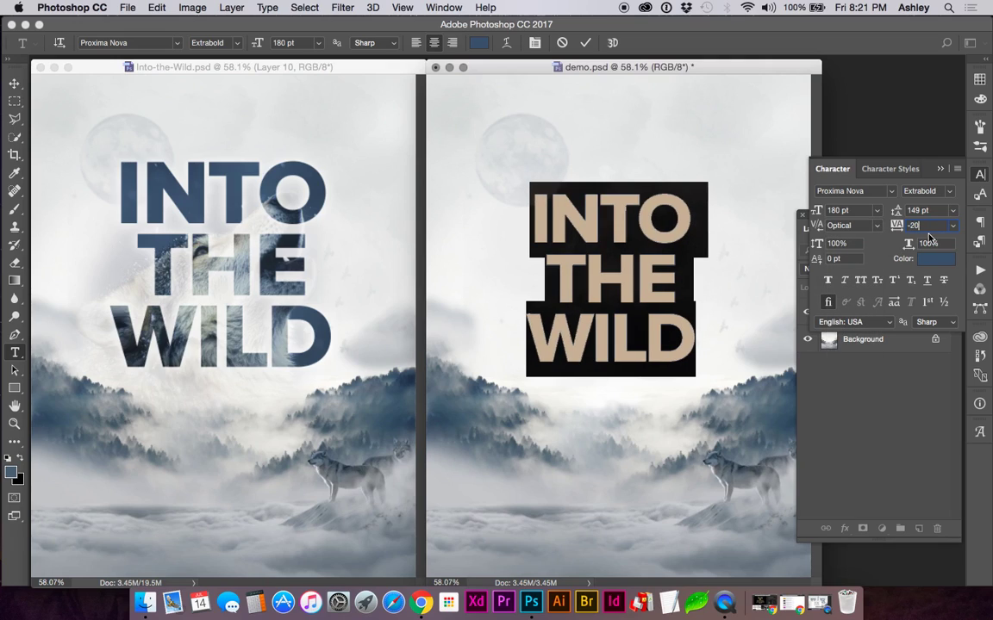
Step: Reset the tracking to 0 and commit the INTO THE WILD text layer
{"action": "left_click", "coordinate": [931, 226]}
{"action": "type", "text": "0"}
{"action": "key", "text": "Return"}
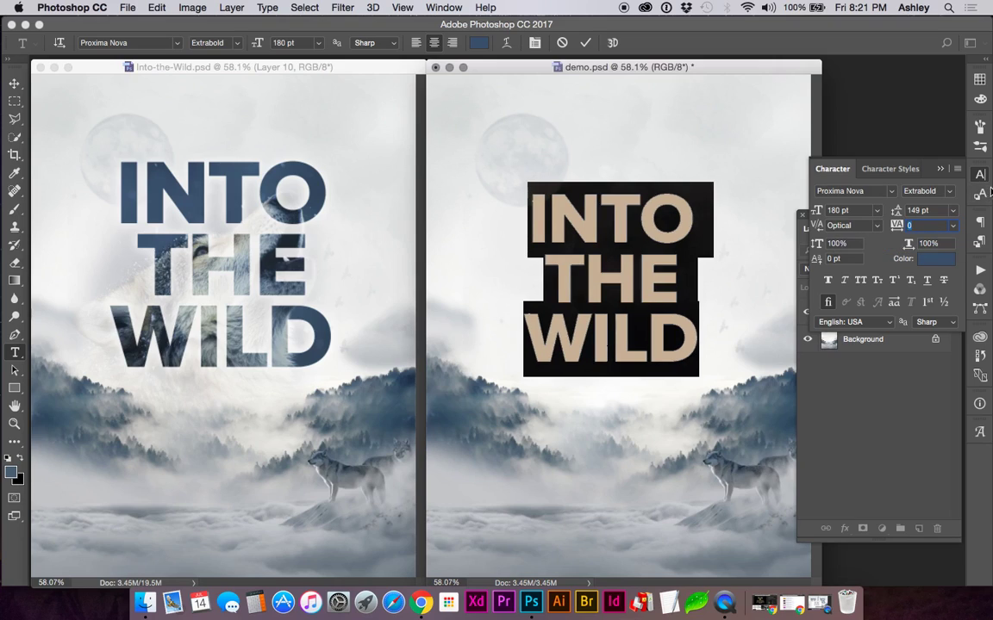
{"action": "left_click", "coordinate": [887, 159]}
{"action": "left_click", "coordinate": [853, 322]}
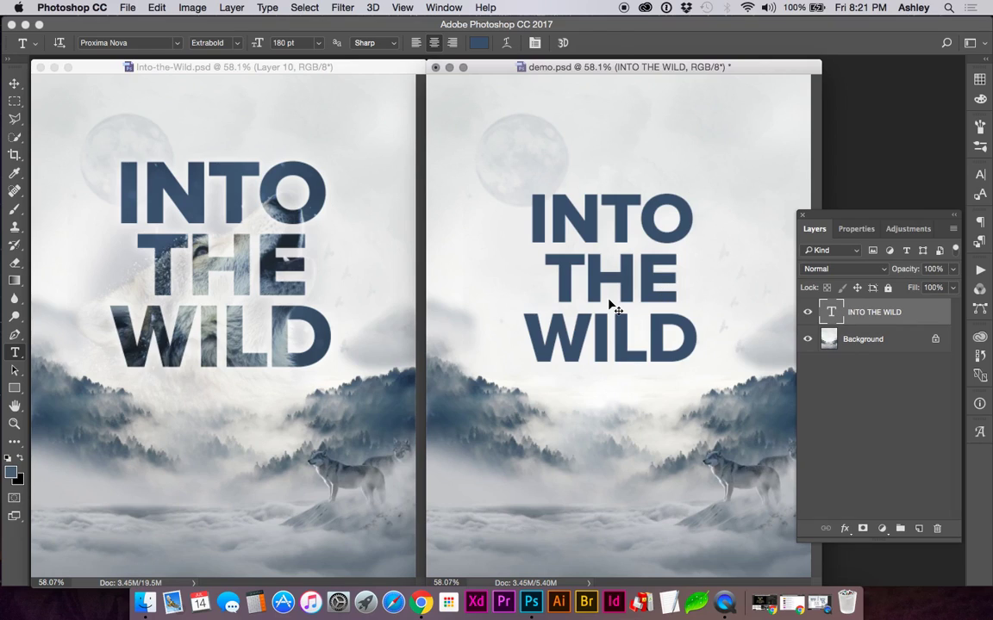
Step: Scale the title up to about 124% from its centre and nudge it slightly higher
{"action": "key", "text": "super+t"}
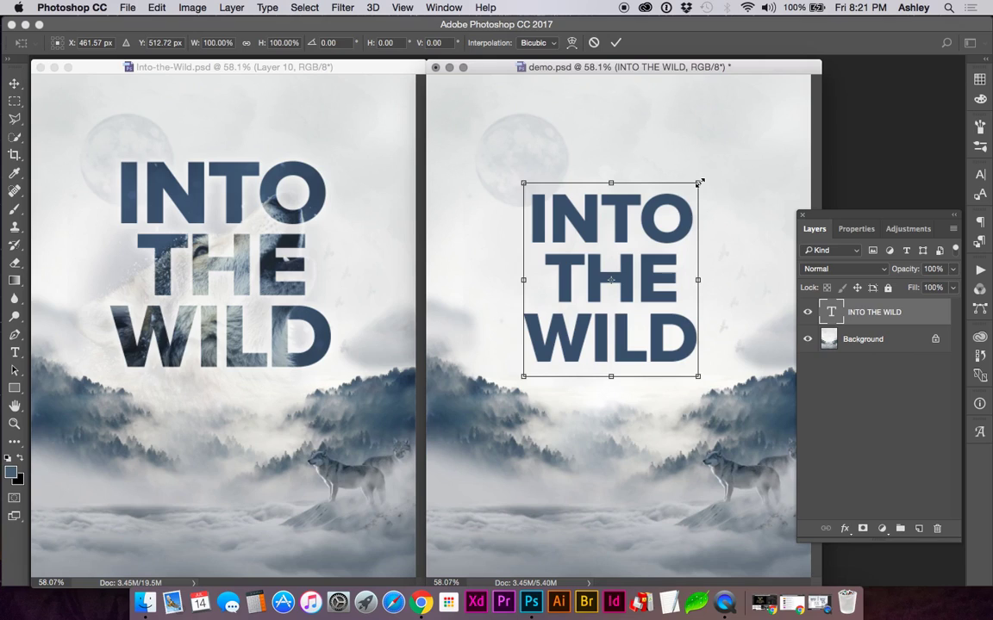
{"action": "left_click_drag", "start_coordinate": [698, 183], "coordinate": [726, 163]}
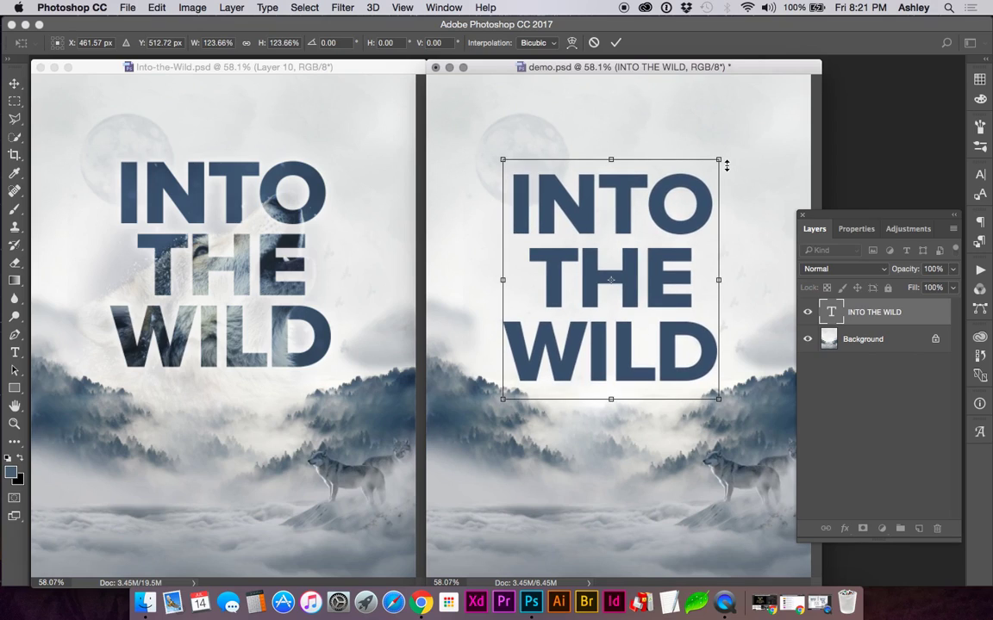
{"action": "key", "text": "Return"}
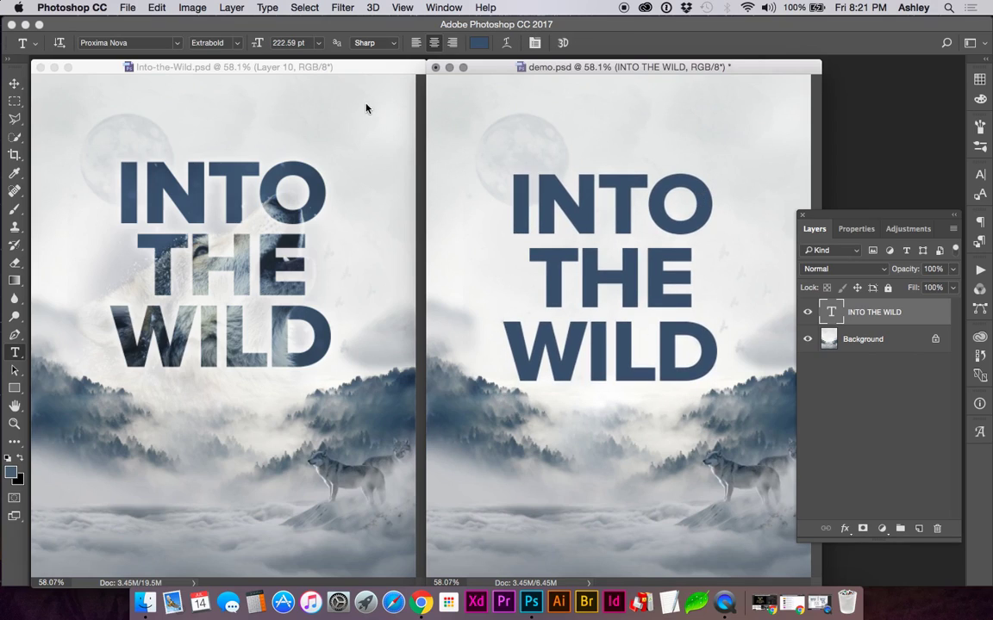
{"action": "left_click", "coordinate": [15, 83]}
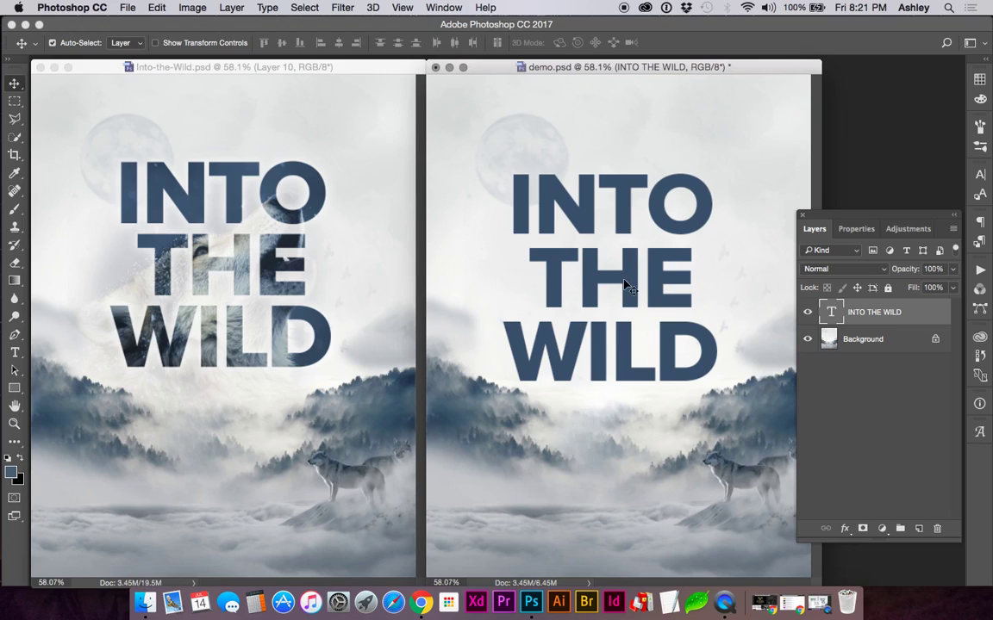
{"action": "left_click_drag", "start_coordinate": [625, 283], "coordinate": [625, 271]}
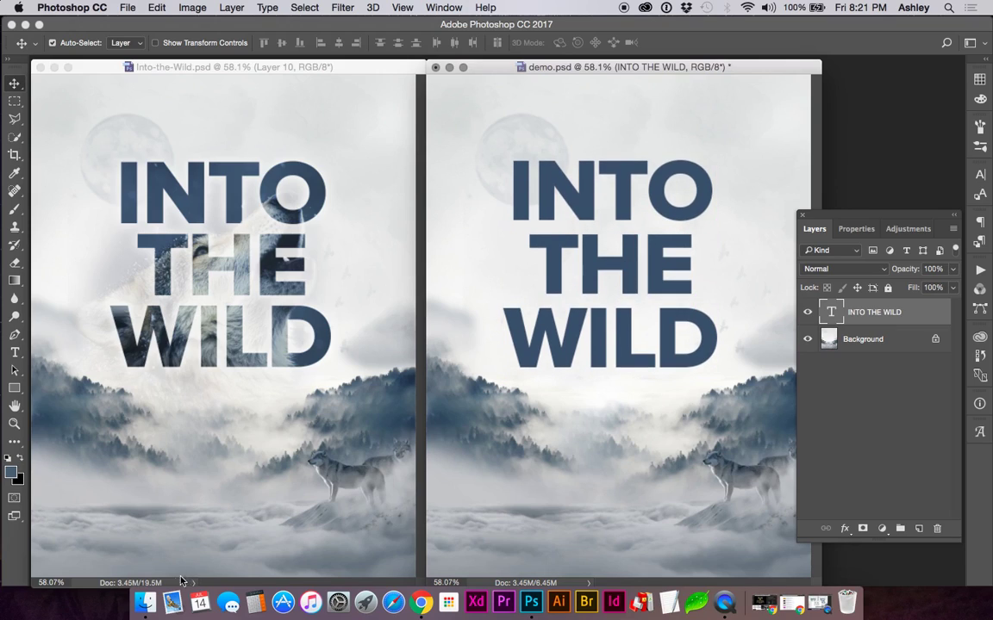
Step: Drag wolf.jpg from the Desktop onto the poster and commit it as the wolf layer
{"action": "left_click", "coordinate": [144, 603]}
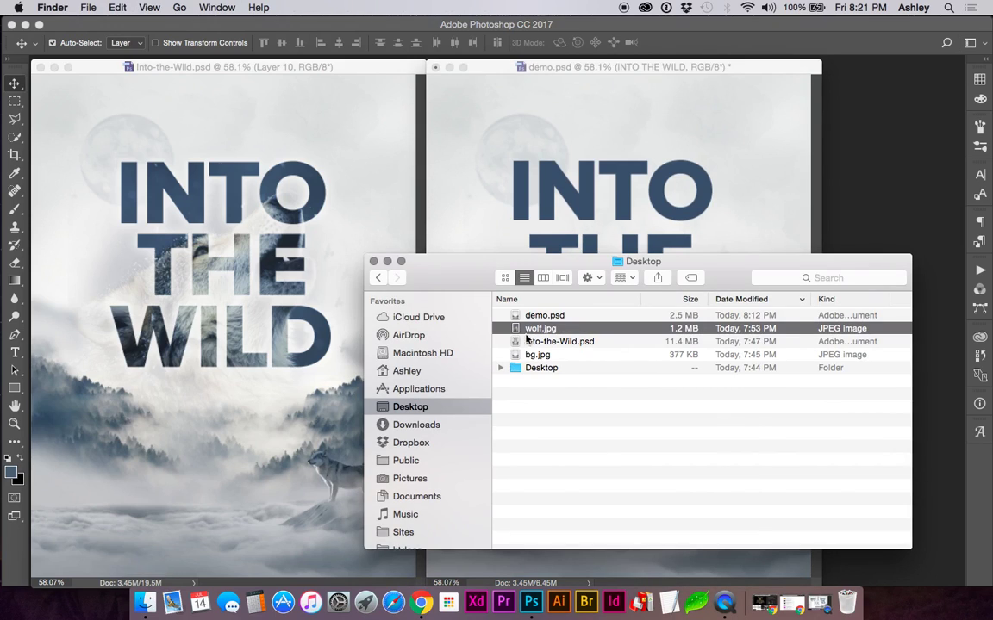
{"action": "left_click_drag", "start_coordinate": [534, 332], "coordinate": [527, 178]}
{"action": "left_click_drag", "start_coordinate": [527, 129], "coordinate": [527, 141]}
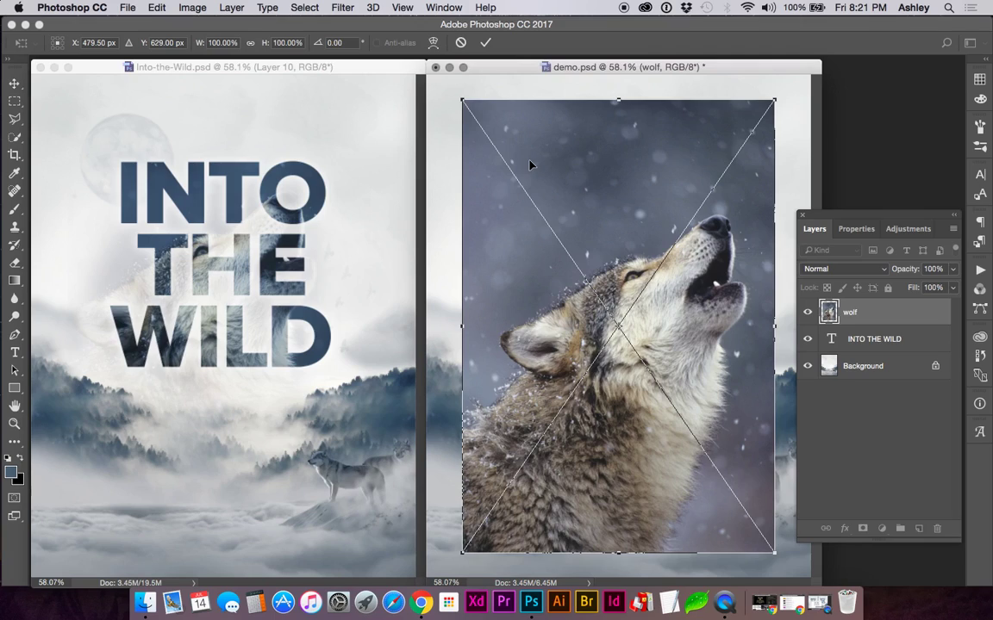
{"action": "key", "text": "Return"}
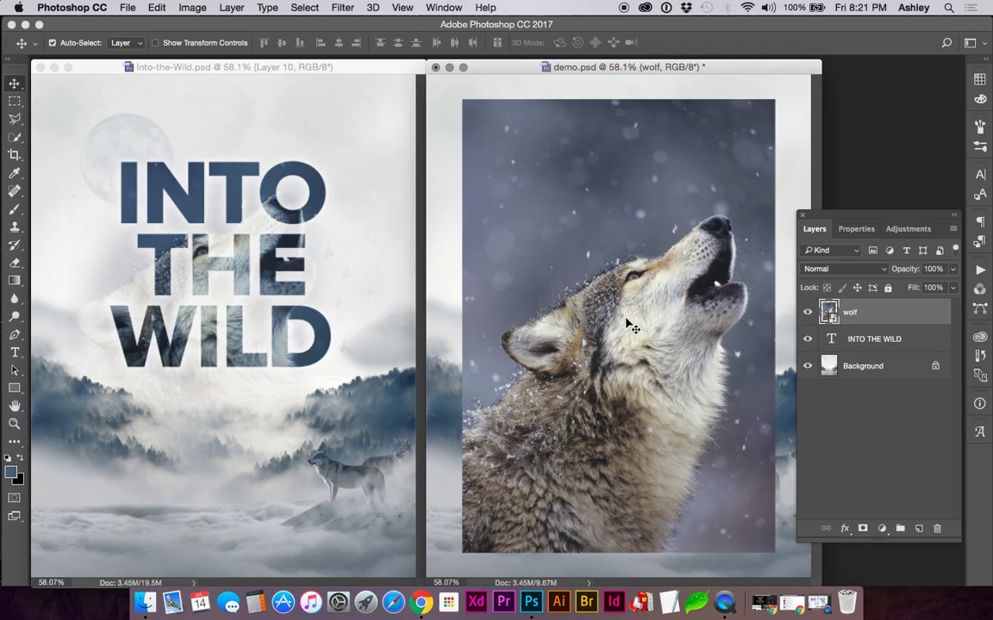
{"action": "right_click", "coordinate": [875, 315]}
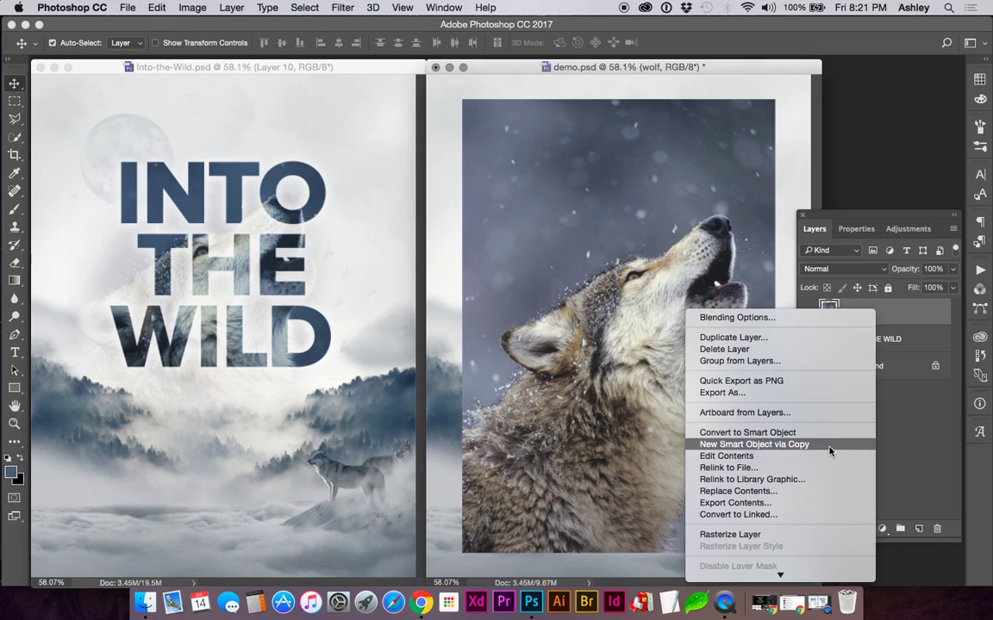
{"action": "scroll", "coordinate": [775, 444], "scroll_direction": "down", "scroll_amount": 5}
{"action": "left_click", "coordinate": [800, 427]}
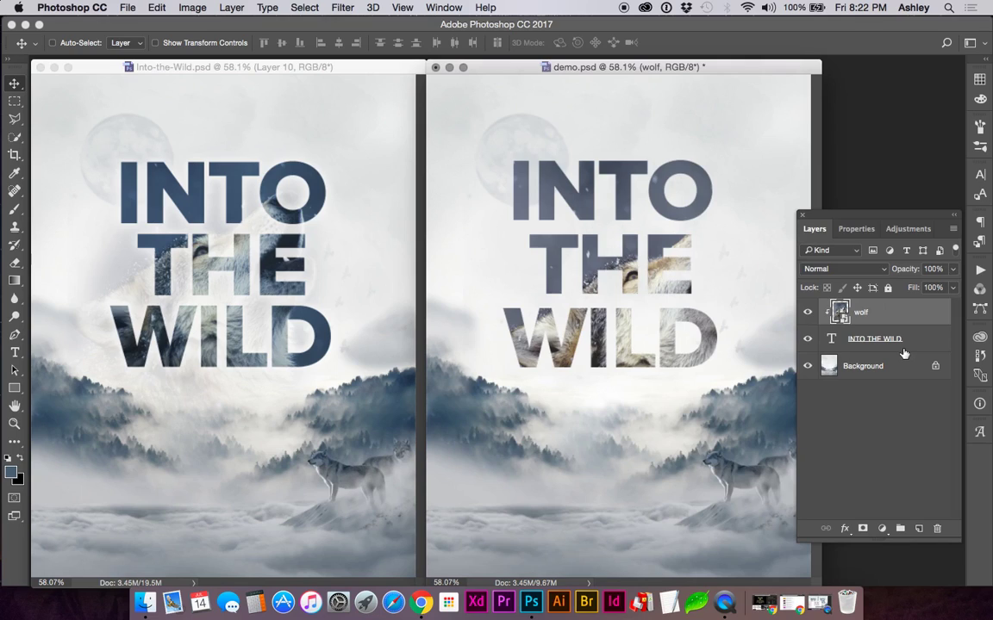
{"action": "key", "text": "super+z"}
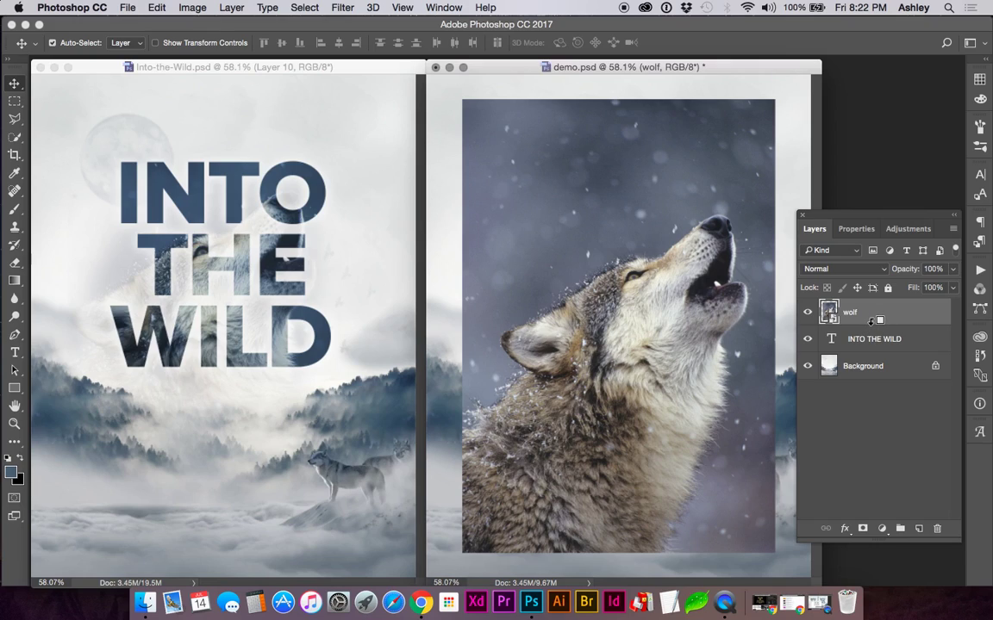
{"action": "left_click", "coordinate": [872, 322], "text": "alt"}
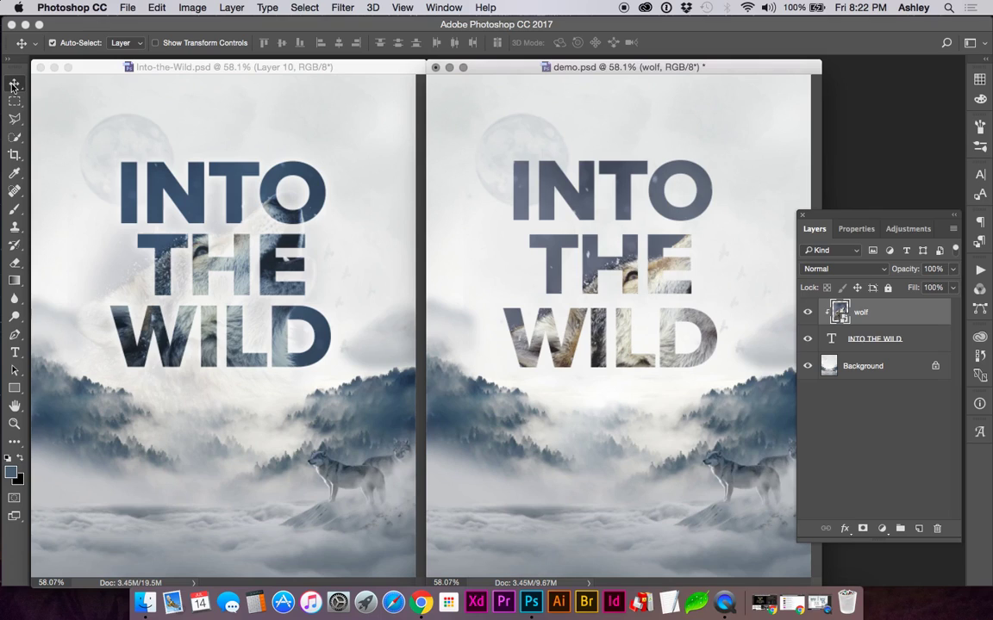
Step: Shift the clipped wolf photo up-left inside the letters and scale it up slightly
{"action": "left_click_drag", "start_coordinate": [627, 264], "coordinate": [587, 240]}
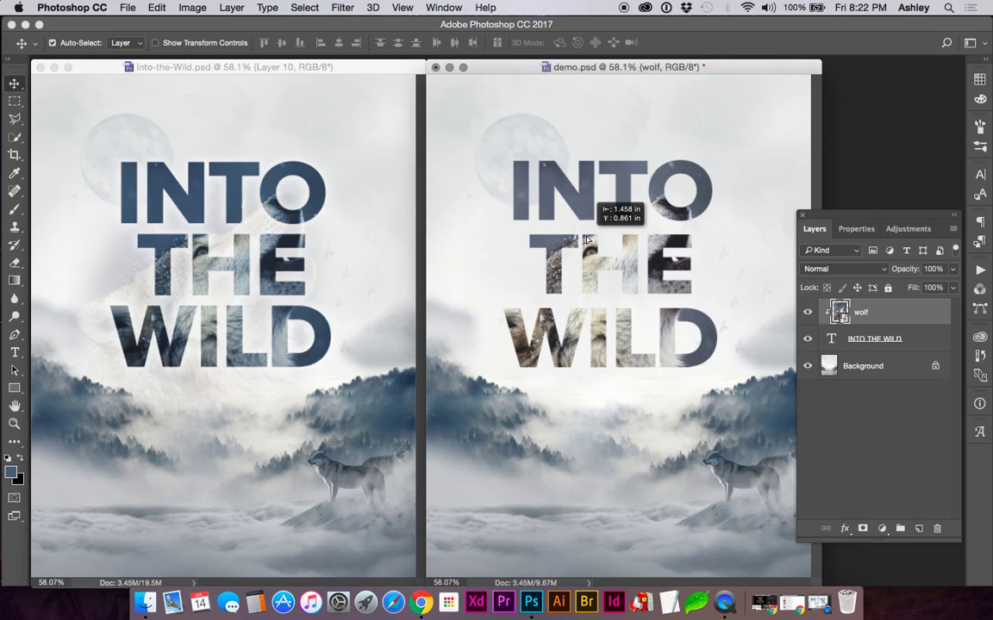
{"action": "left_click_drag", "start_coordinate": [586, 240], "coordinate": [587, 241]}
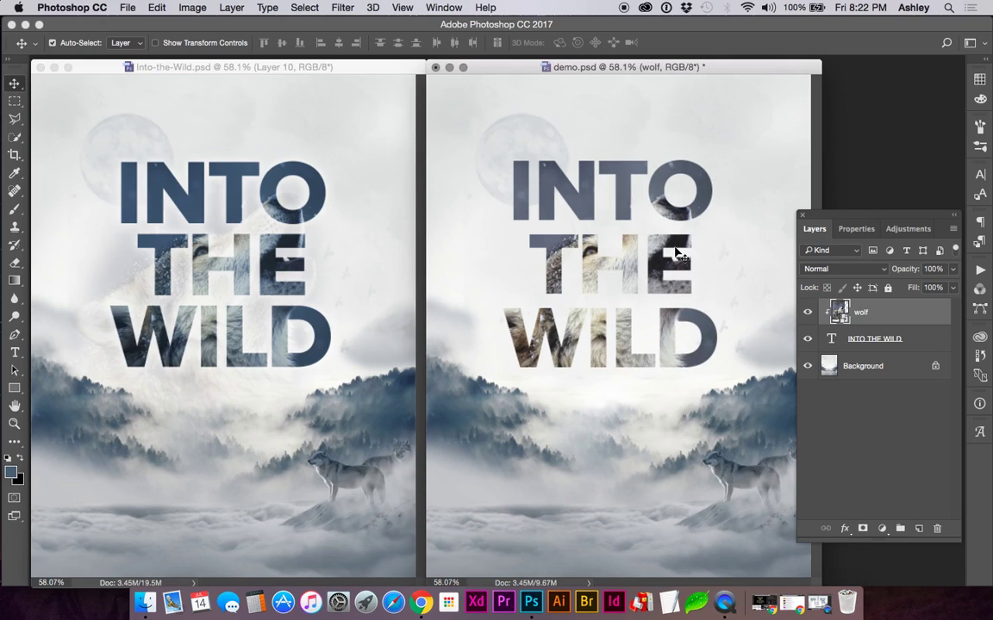
{"action": "key", "text": "super+t"}
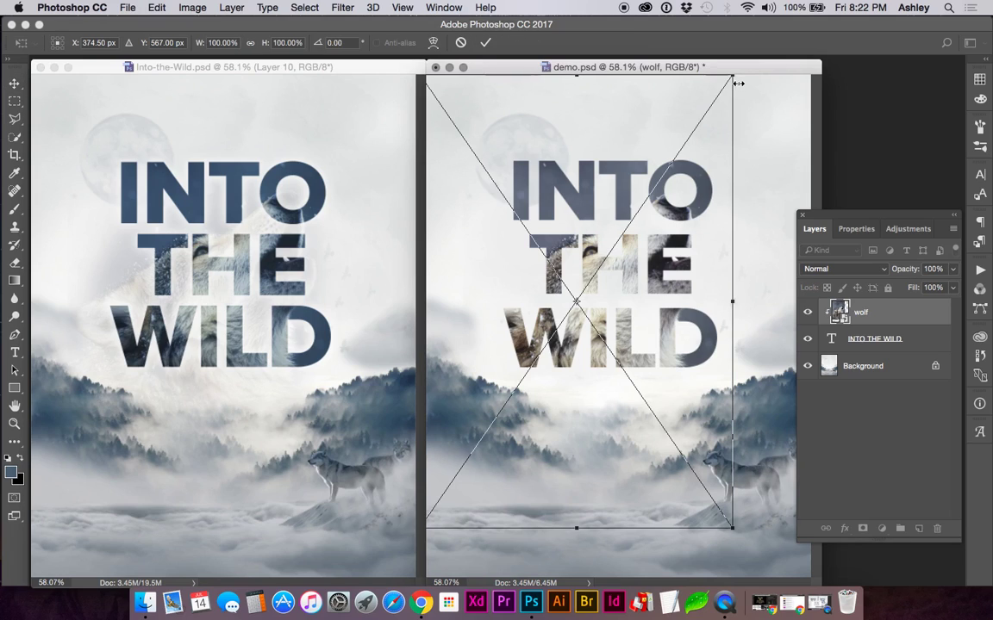
{"action": "left_click_drag", "start_coordinate": [735, 79], "coordinate": [745, 81]}
{"action": "key", "text": "Return"}
{"action": "left_click", "coordinate": [877, 341]}
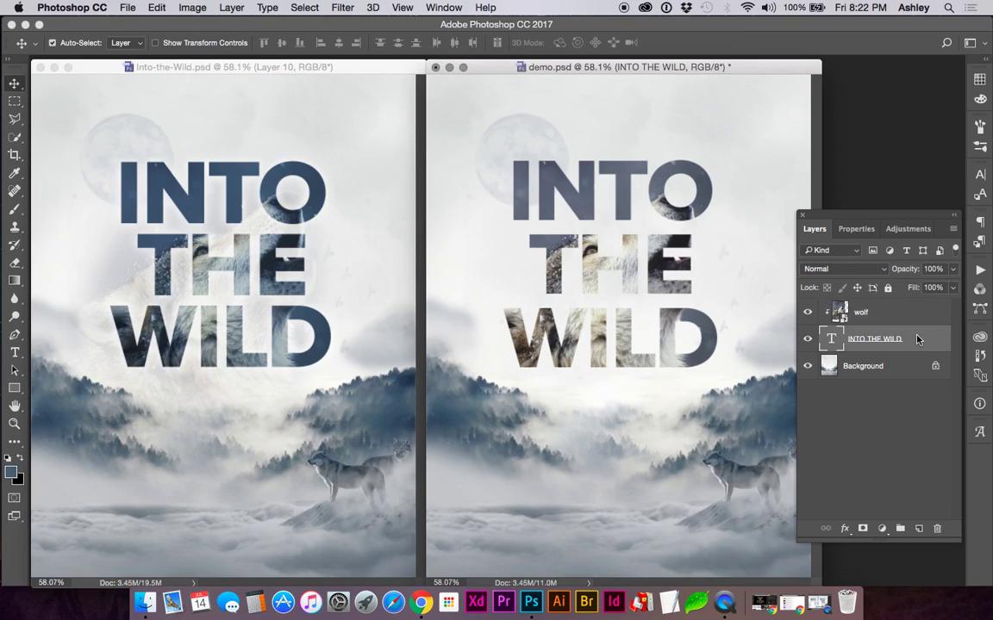
{"action": "left_click", "coordinate": [979, 174]}
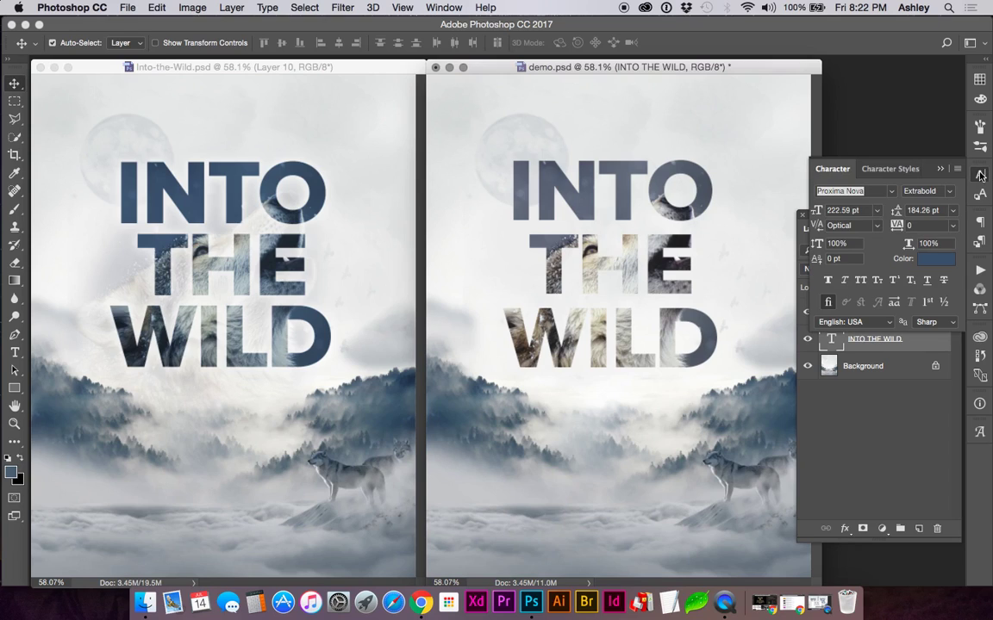
{"action": "left_click", "coordinate": [893, 191]}
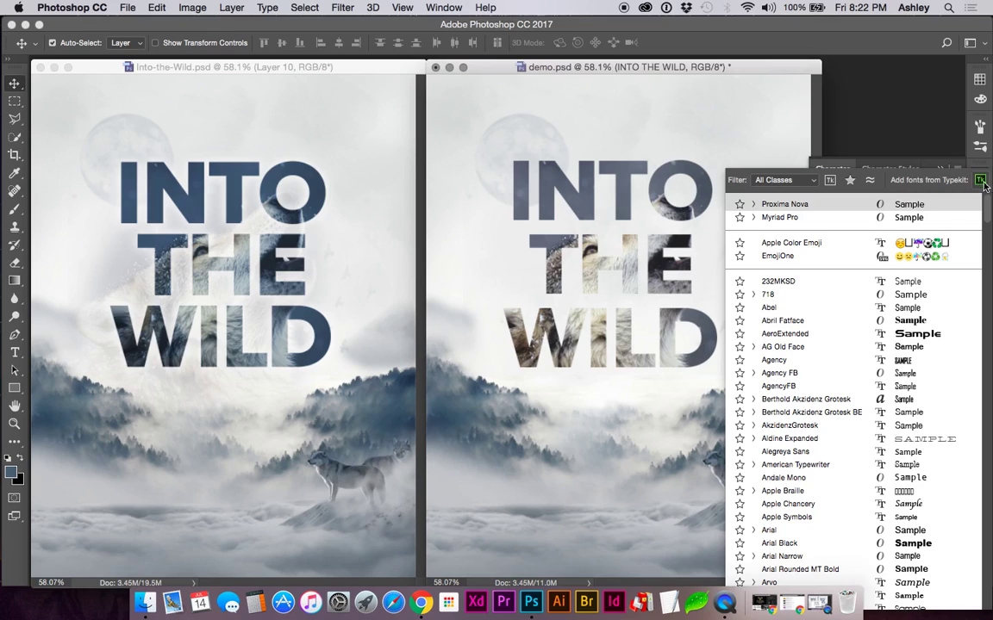
{"action": "left_click", "coordinate": [848, 149]}
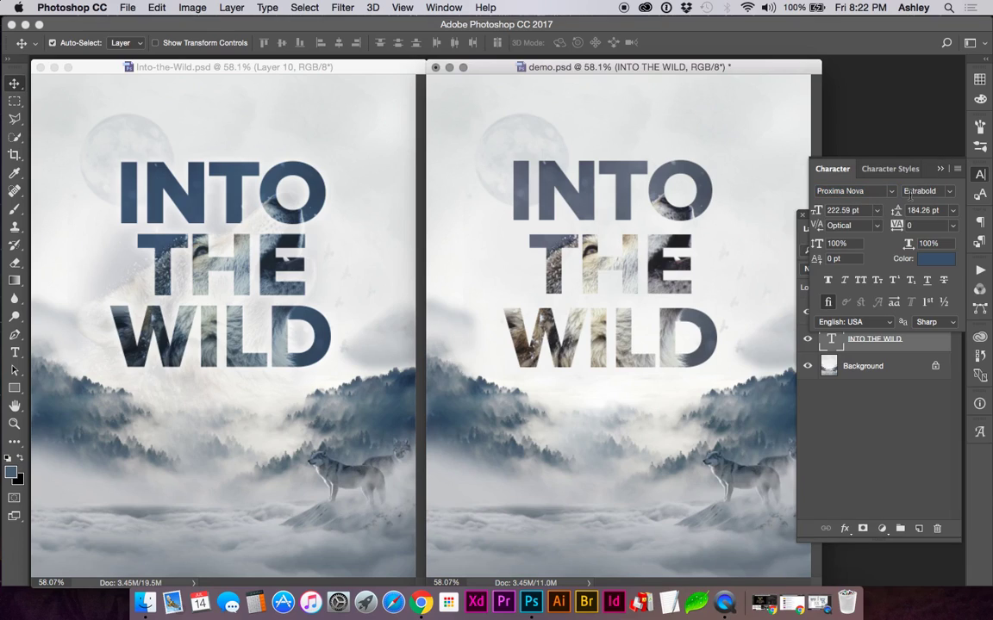
{"action": "left_click", "coordinate": [949, 192]}
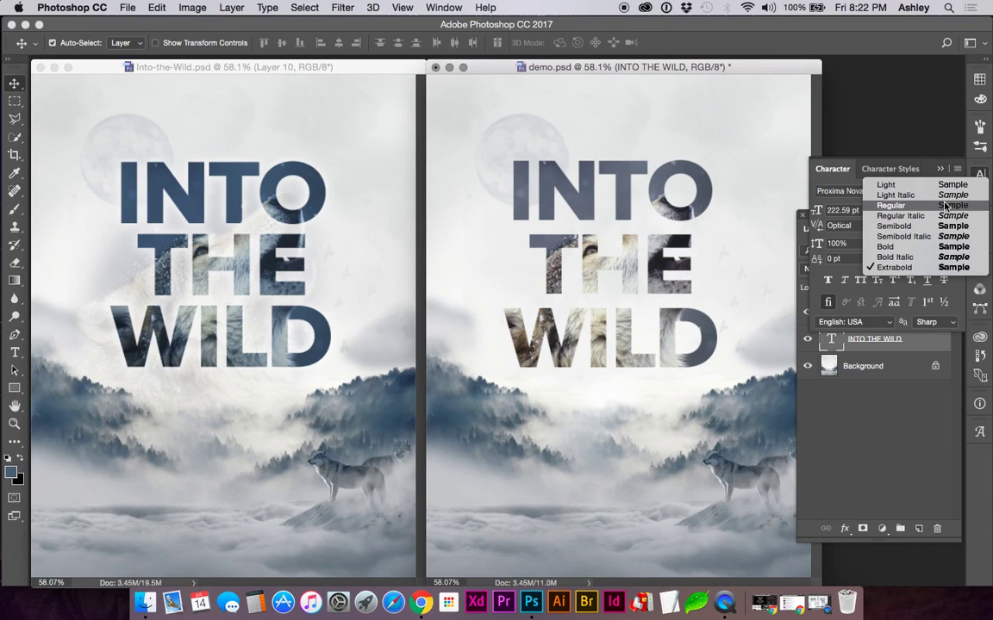
{"action": "left_click", "coordinate": [946, 205]}
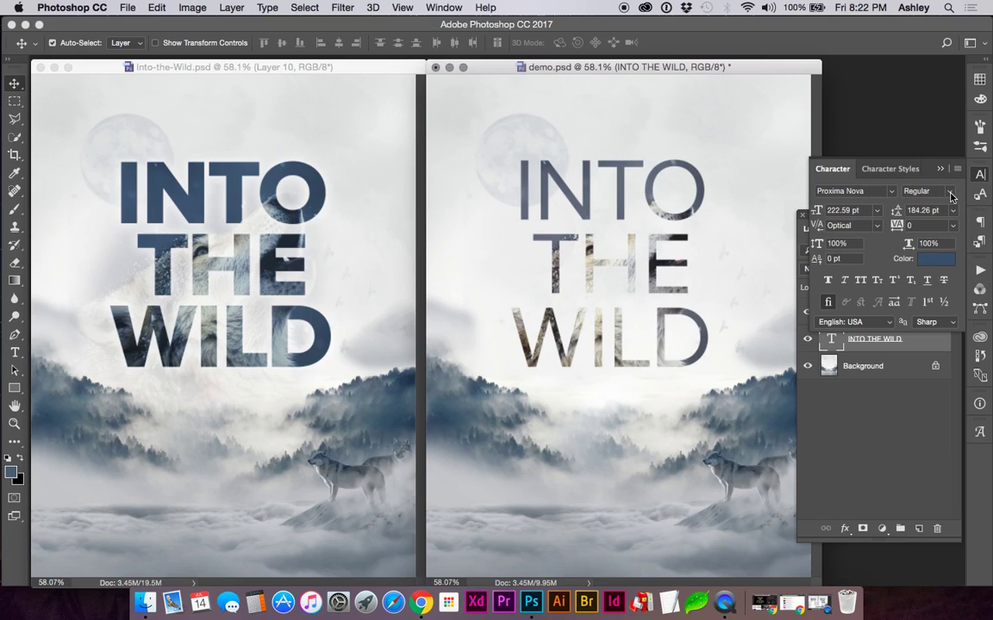
{"action": "left_click", "coordinate": [953, 193]}
{"action": "left_click", "coordinate": [942, 268]}
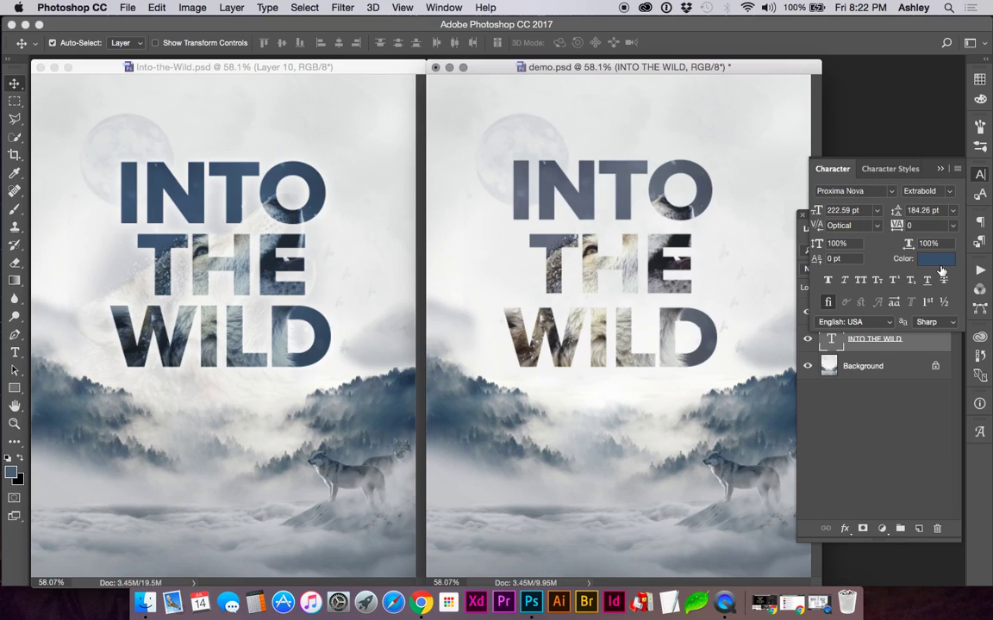
{"action": "left_click", "coordinate": [915, 348]}
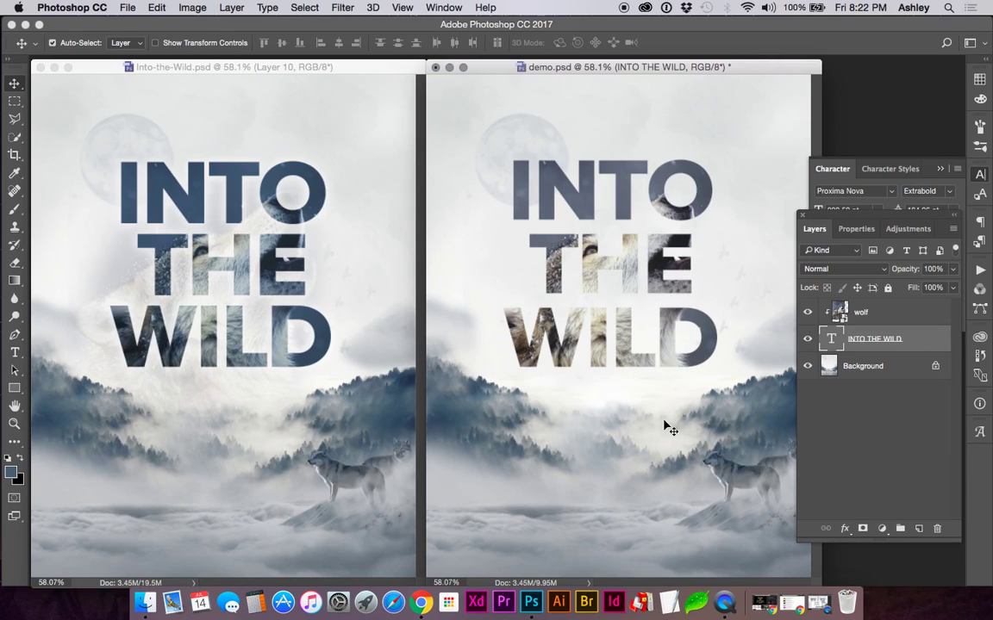
Step: Duplicate the wolf layer below the title at about 10% opacity and add a layer mask
{"action": "left_click", "coordinate": [879, 319]}
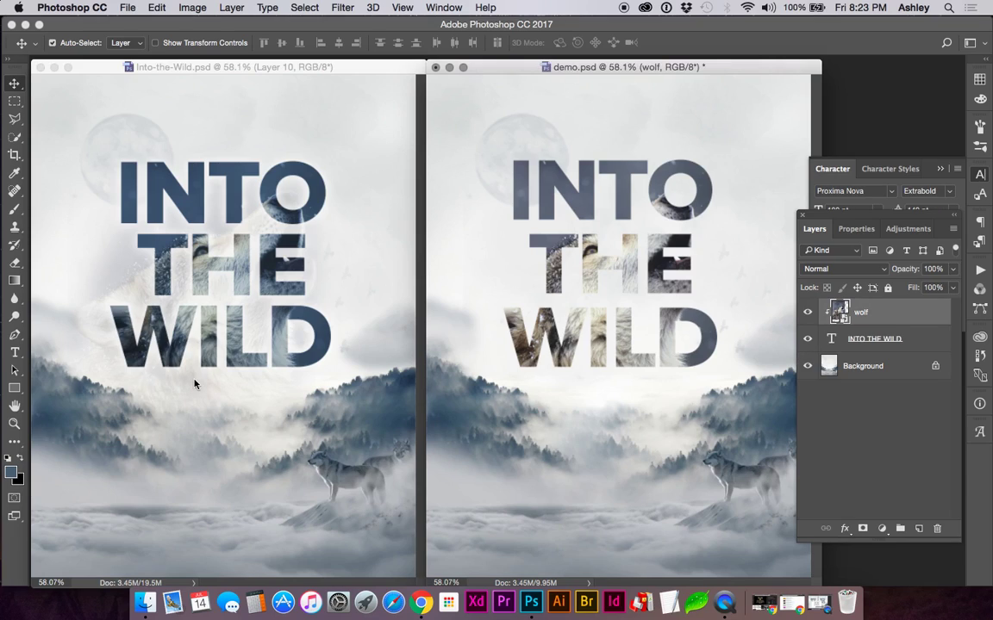
{"action": "left_click_drag", "start_coordinate": [903, 322], "coordinate": [920, 531]}
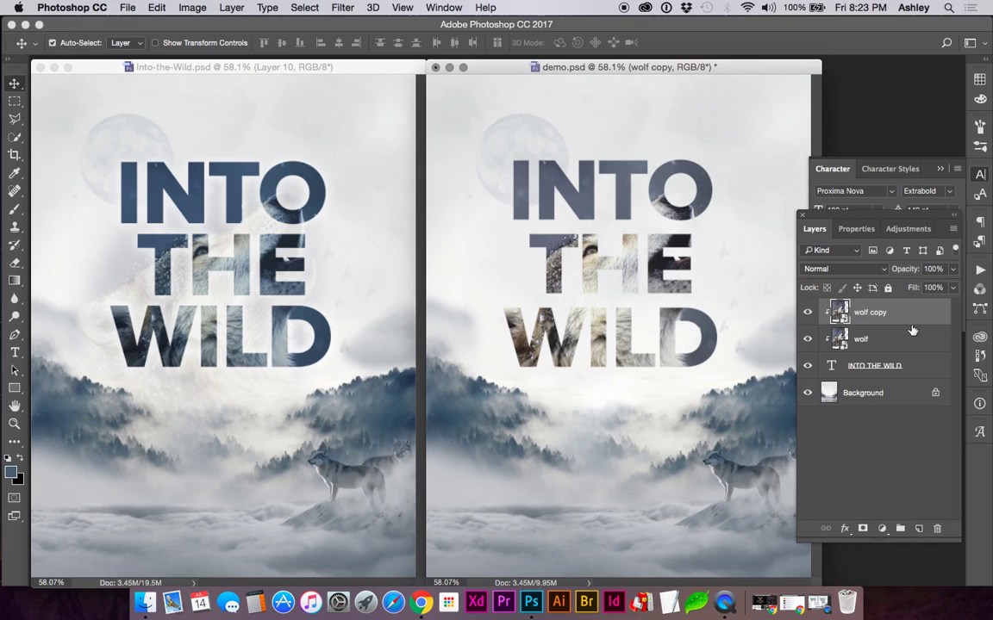
{"action": "left_click_drag", "start_coordinate": [900, 314], "coordinate": [901, 378]}
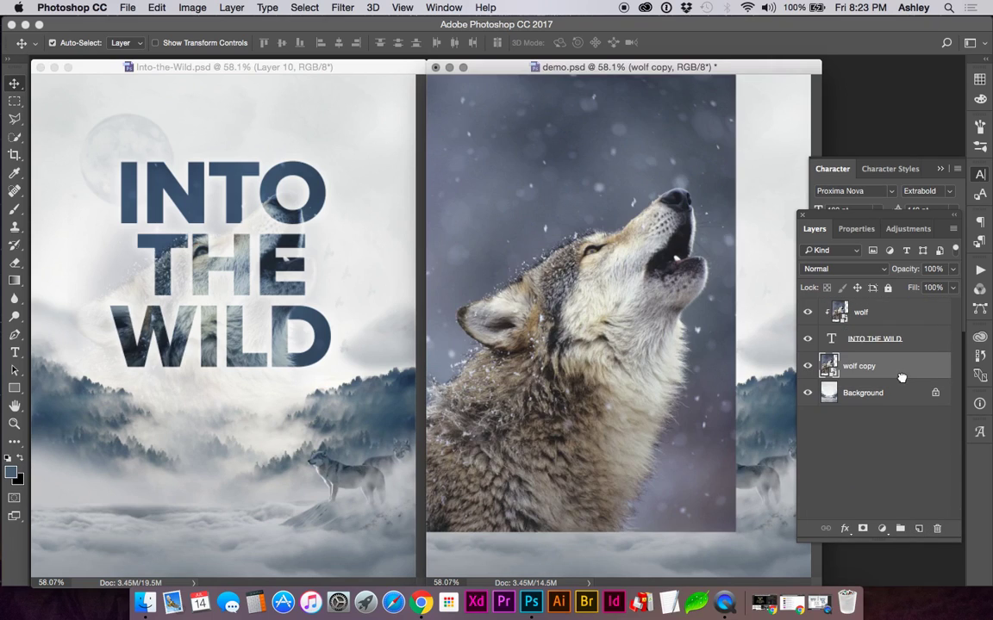
{"action": "left_click", "coordinate": [934, 269]}
{"action": "type", "text": "10"}
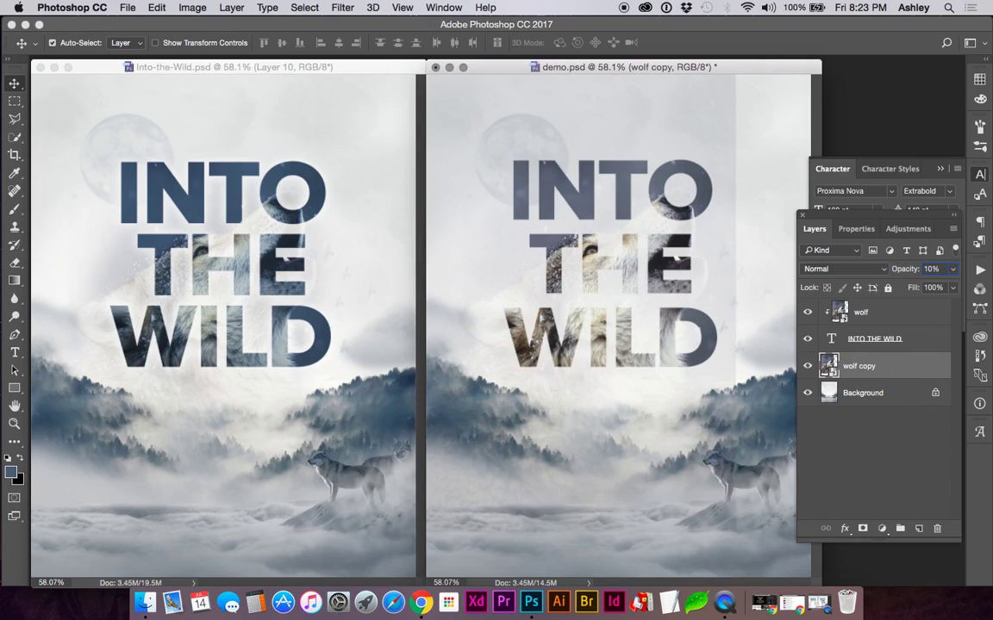
{"action": "key", "text": "Return"}
{"action": "left_click", "coordinate": [862, 529]}
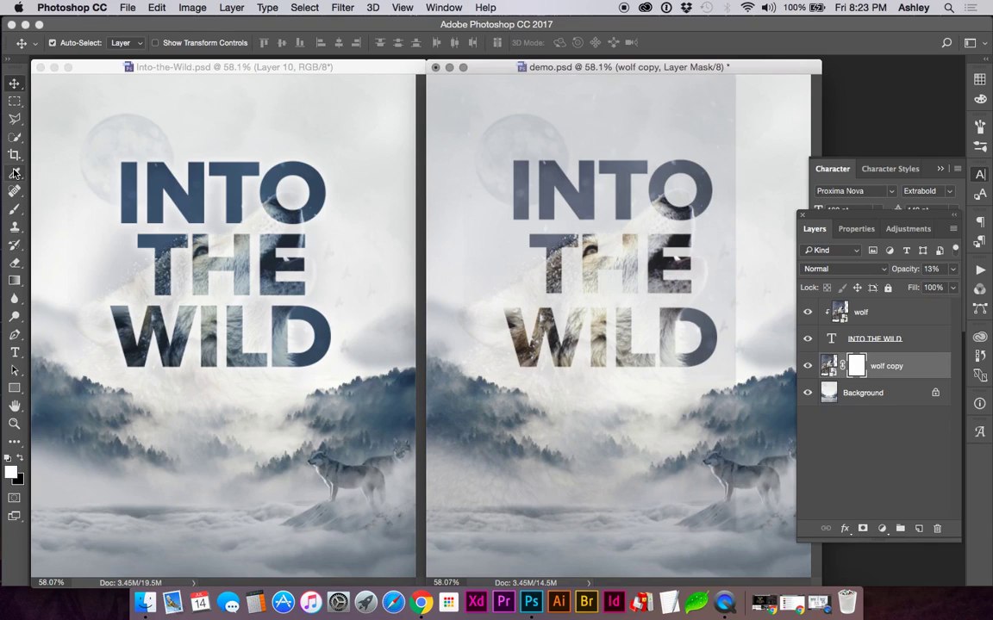
Step: Paint black over the wolf copy mask's edges to hide its rectangular borders
{"action": "left_click", "coordinate": [16, 211]}
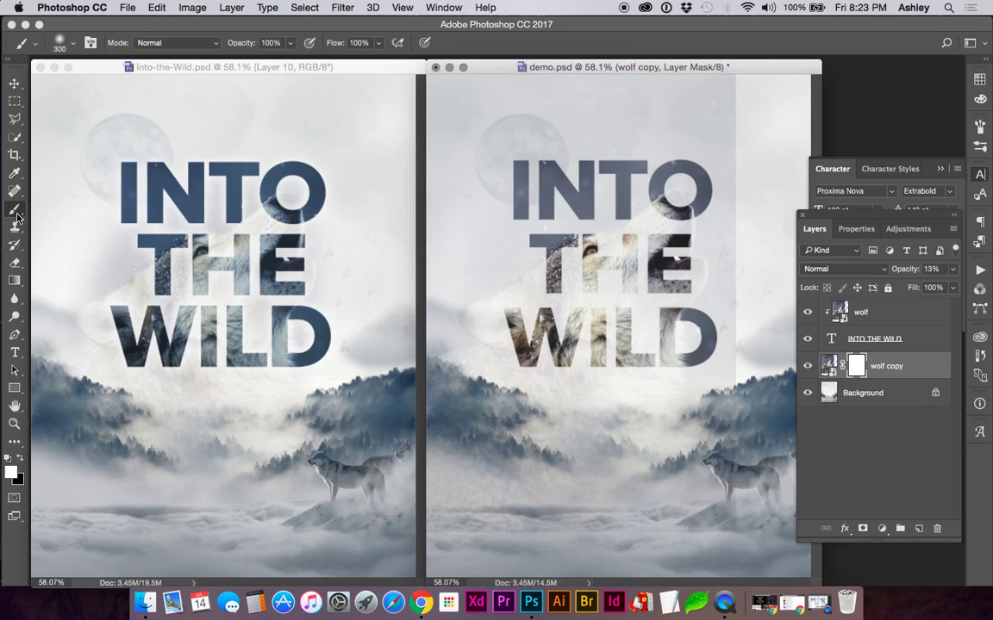
{"action": "left_click", "coordinate": [22, 460]}
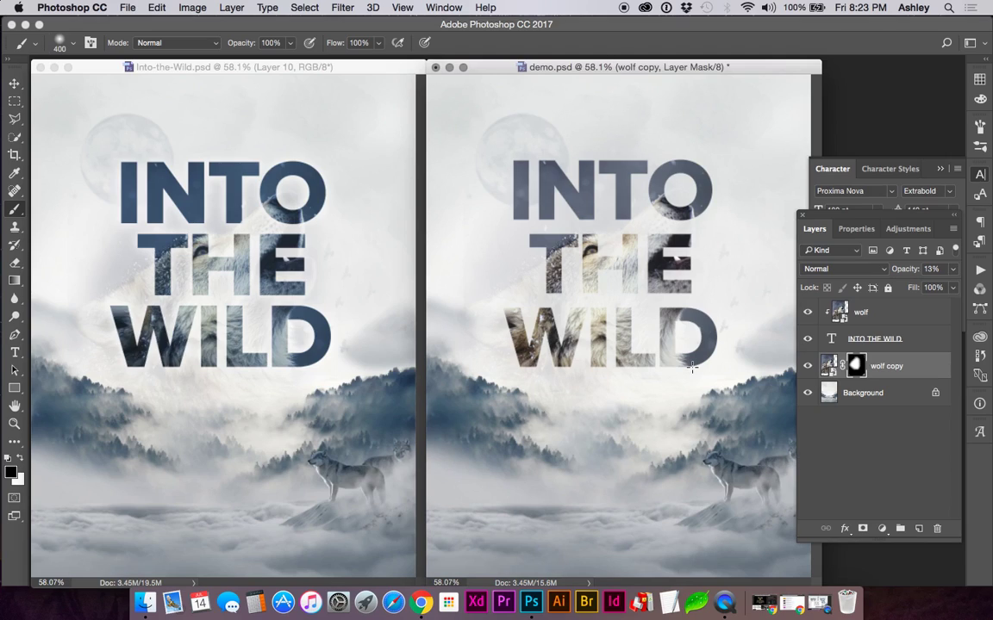
{"action": "key", "text": "x"}
Step: Add a white Outer Glow to the INTO THE WILD layer at 38% opacity, 32 px size
{"action": "left_click", "coordinate": [878, 320]}
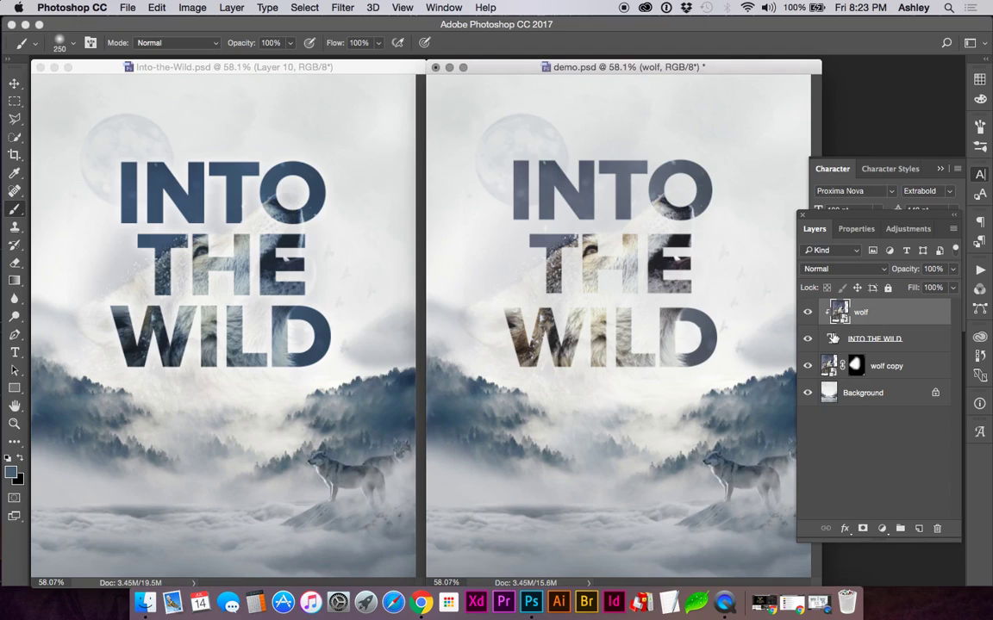
{"action": "left_click", "coordinate": [832, 338]}
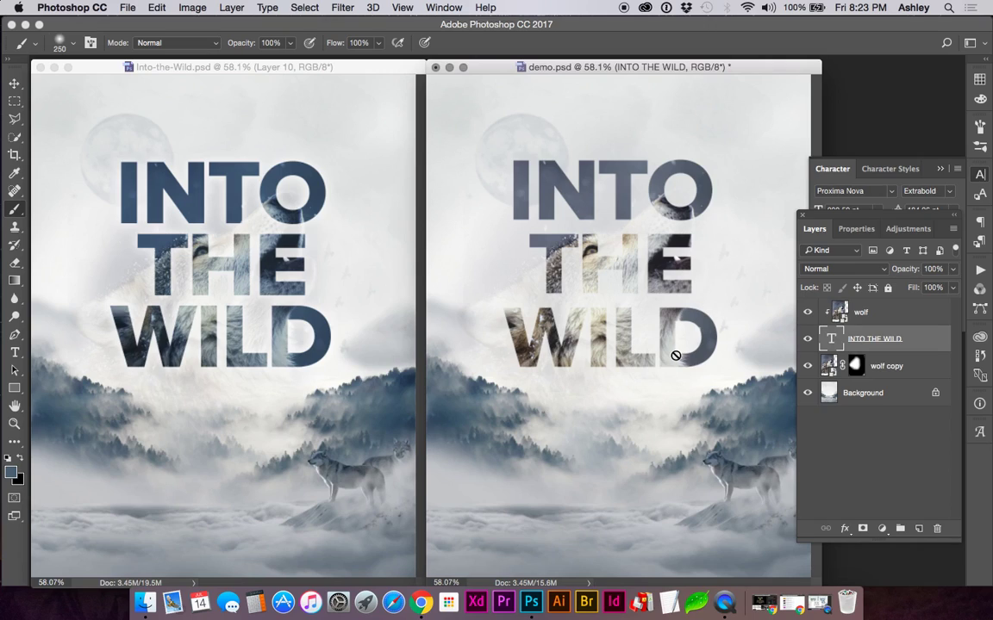
{"action": "left_click", "coordinate": [844, 530]}
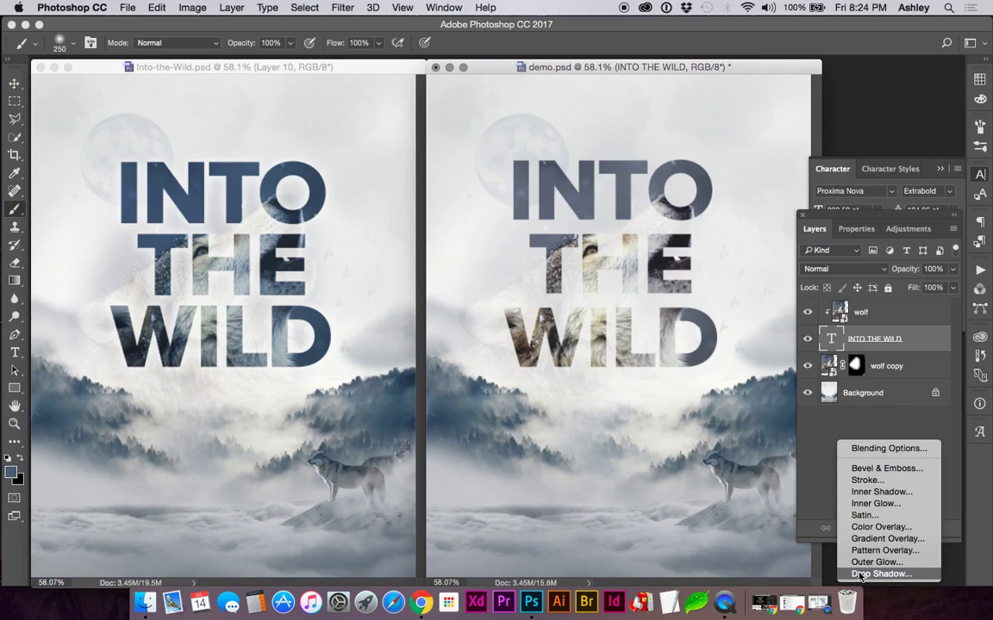
{"action": "left_click", "coordinate": [864, 562]}
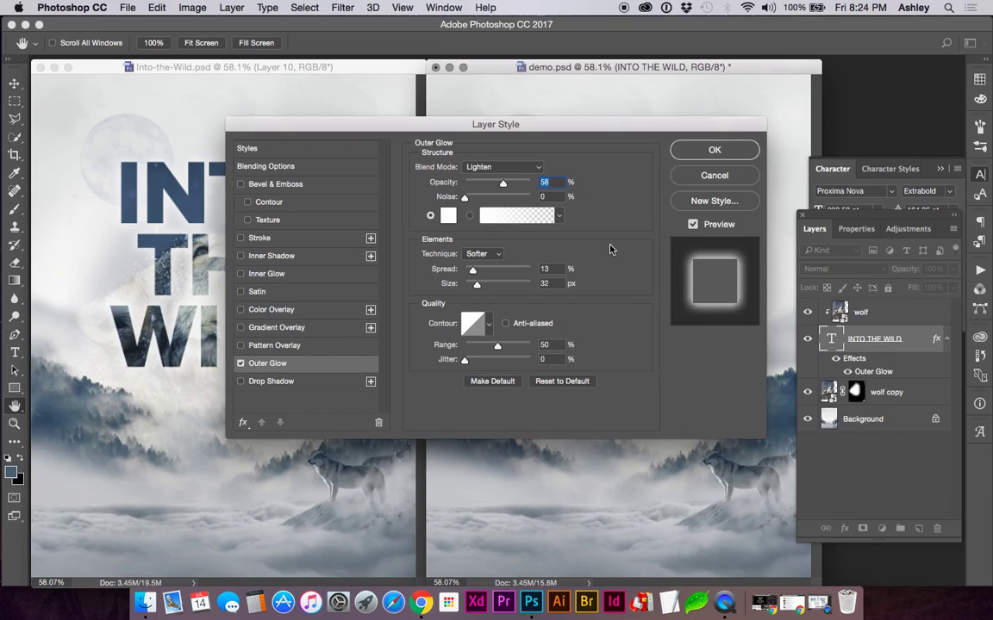
{"action": "left_click_drag", "start_coordinate": [513, 128], "coordinate": [442, 342]}
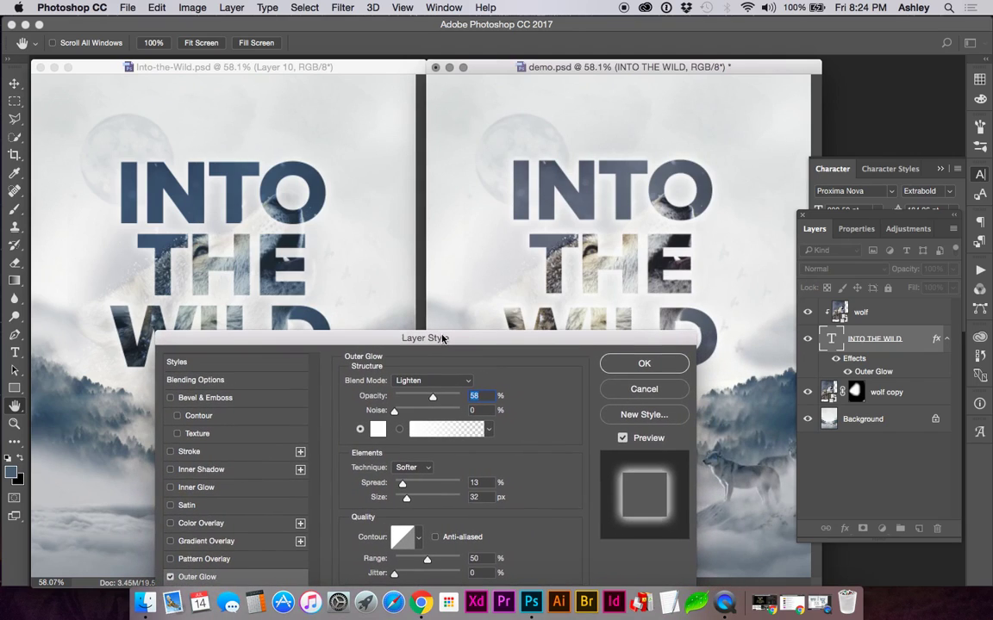
{"action": "mouse_move", "coordinate": [431, 397]}
{"action": "left_mouse_down"}
{"action": "mouse_move", "coordinate": [409, 398]}
{"action": "mouse_move", "coordinate": [420, 398]}
{"action": "left_mouse_up"}
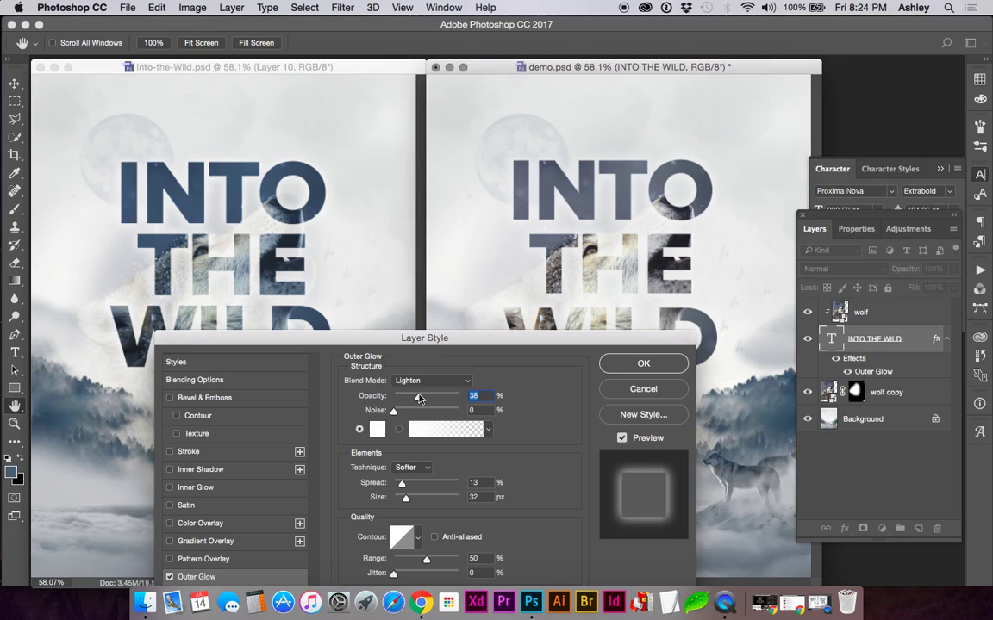
{"action": "left_click", "coordinate": [643, 362]}
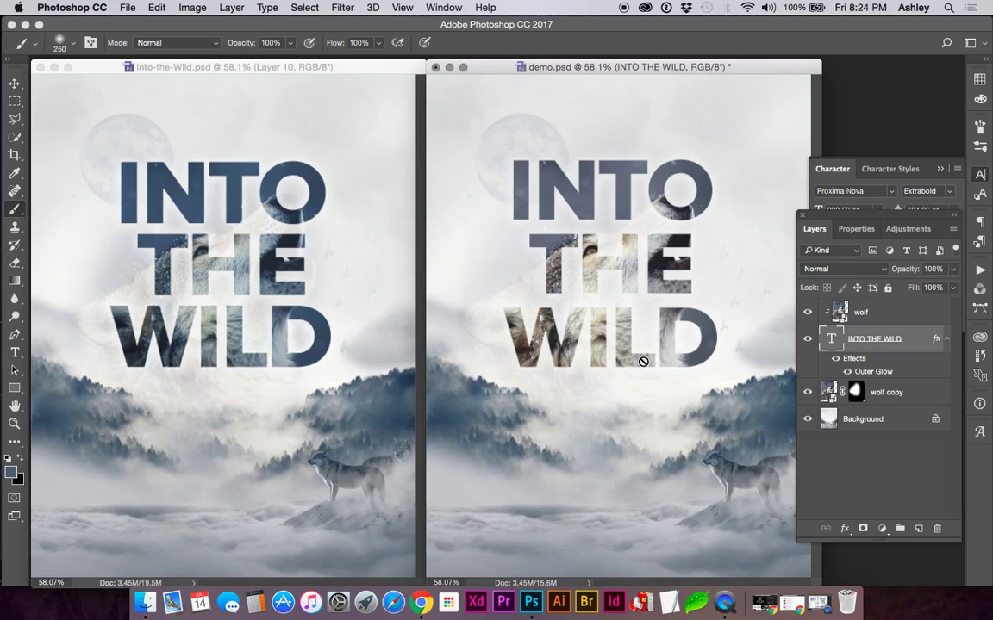
Step: Try Darken and Lighten on the clipped wolf layer, then settle on Screen blending
{"action": "left_click", "coordinate": [838, 312]}
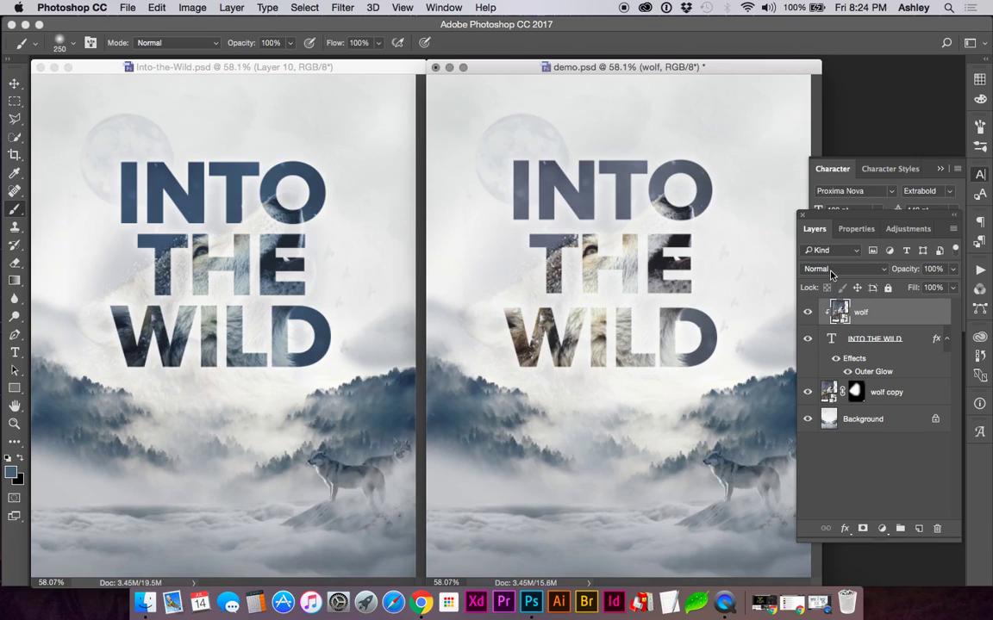
{"action": "left_click", "coordinate": [840, 268]}
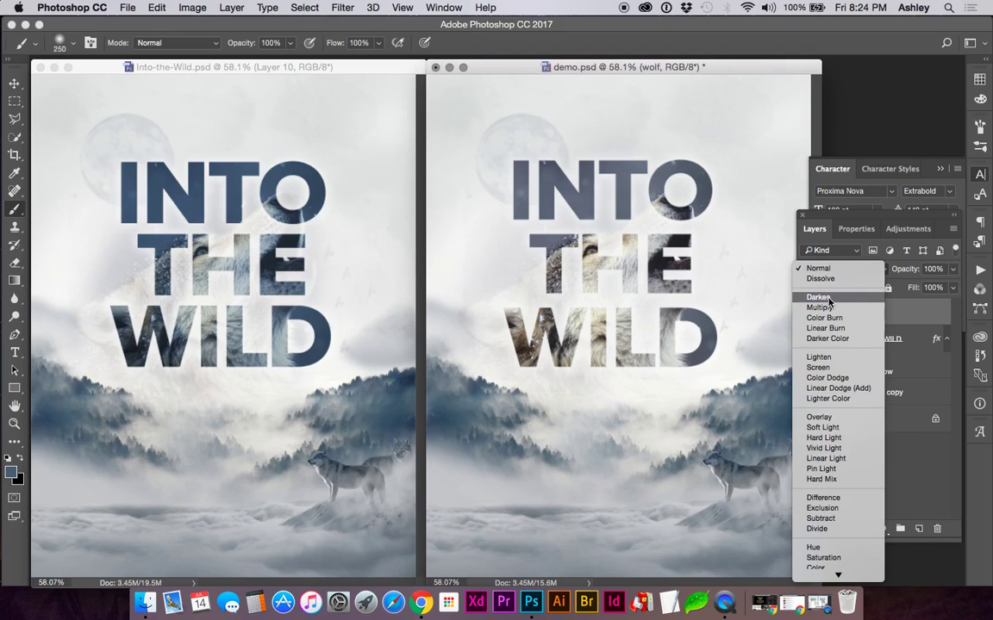
{"action": "scroll", "coordinate": [829, 301], "scroll_direction": "down", "scroll_amount": 1}
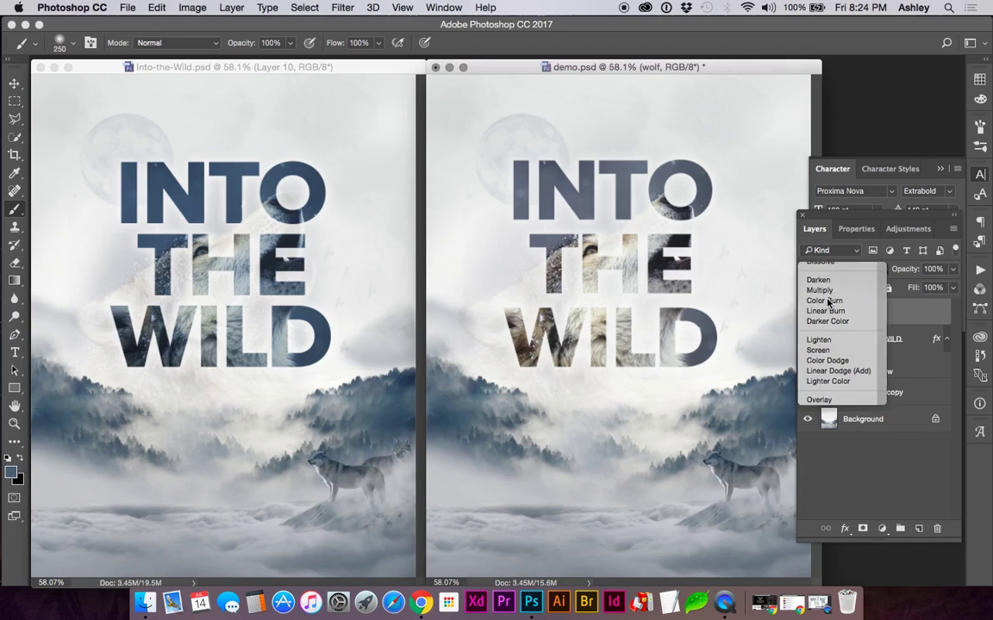
{"action": "left_click", "coordinate": [827, 281]}
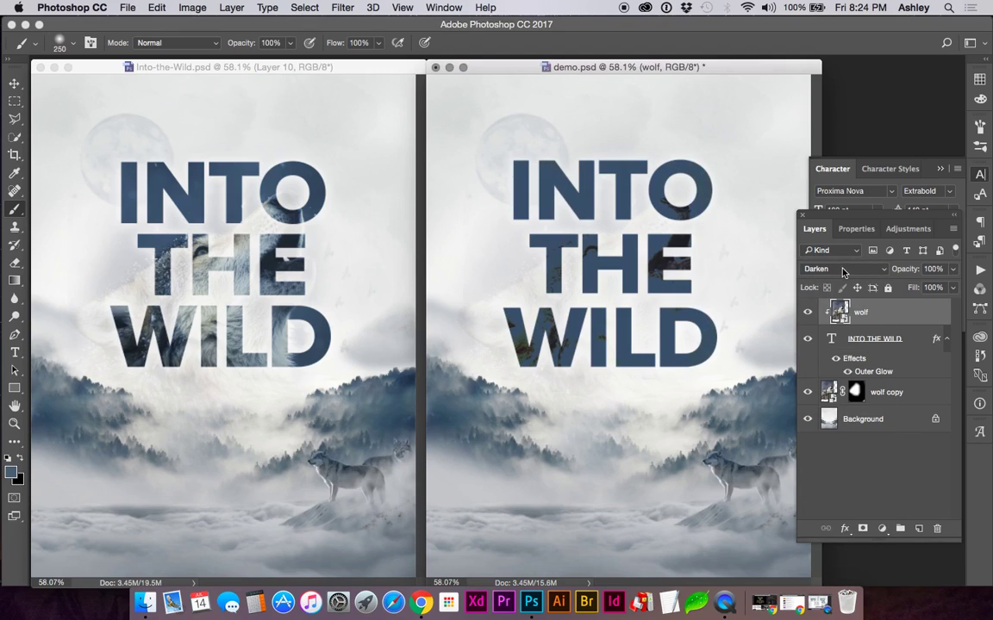
{"action": "left_click", "coordinate": [832, 269]}
{"action": "left_click", "coordinate": [840, 328]}
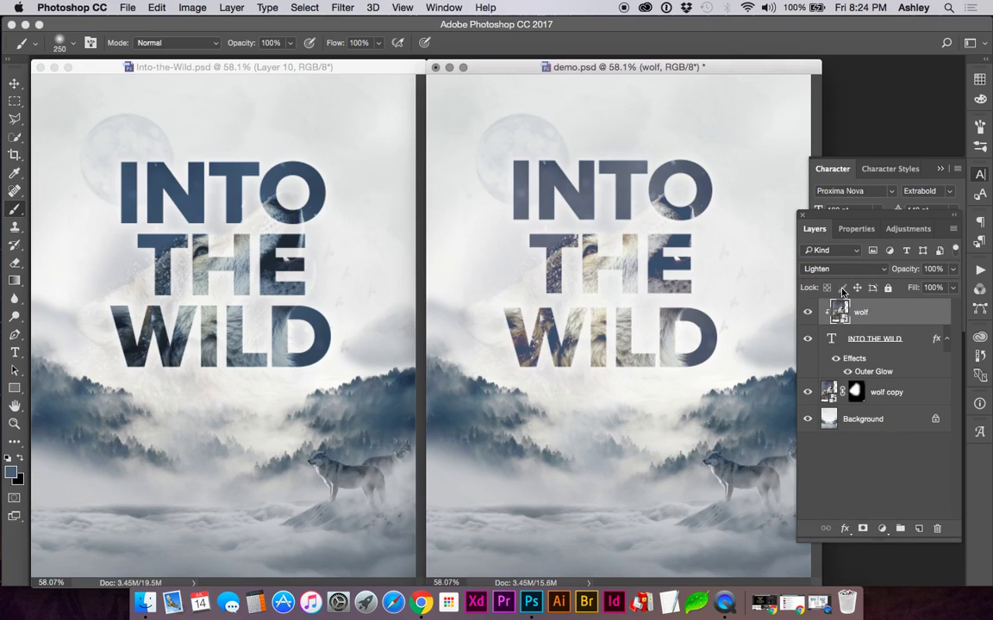
{"action": "left_click", "coordinate": [834, 272]}
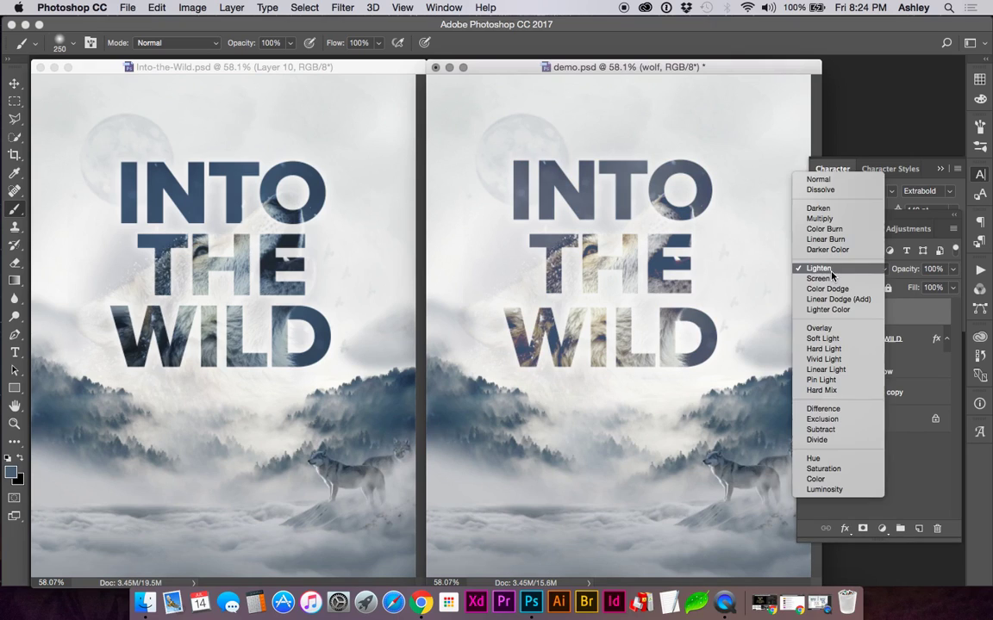
{"action": "left_click", "coordinate": [831, 279]}
{"action": "left_click", "coordinate": [832, 277]}
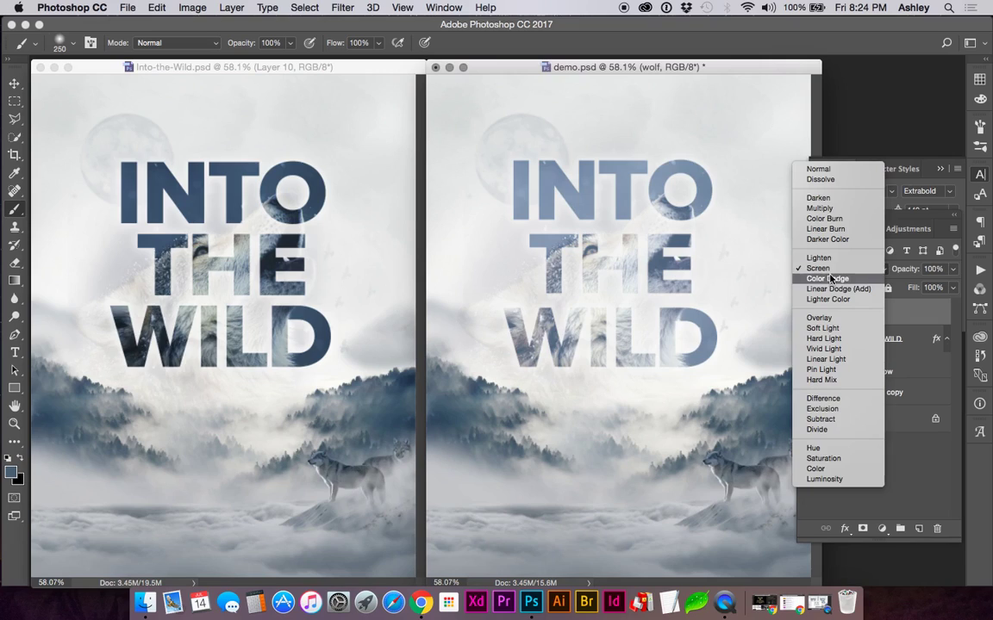
{"action": "left_click", "coordinate": [829, 272]}
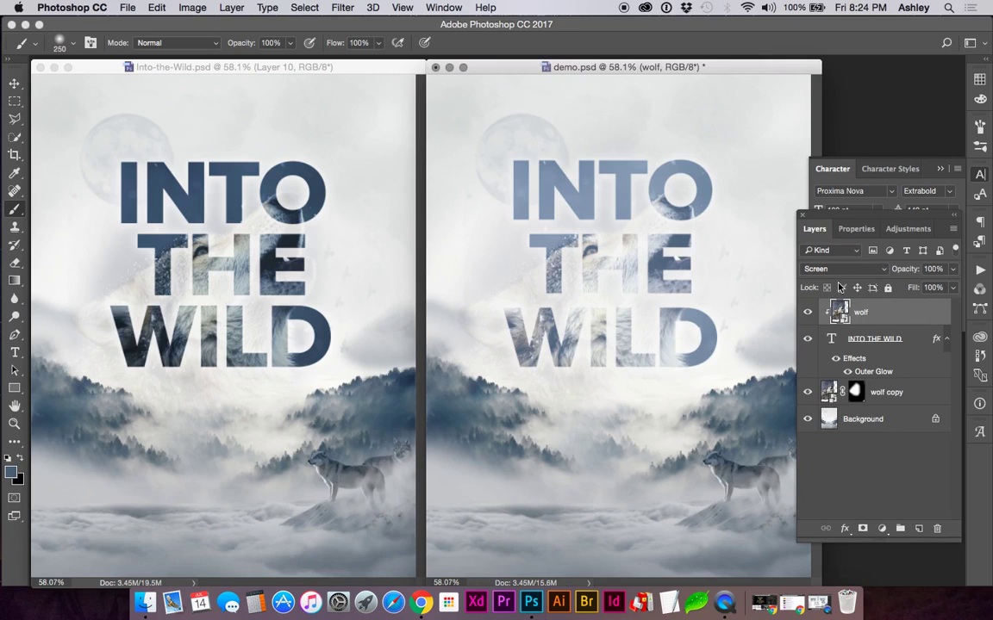
{"action": "left_click", "coordinate": [878, 342]}
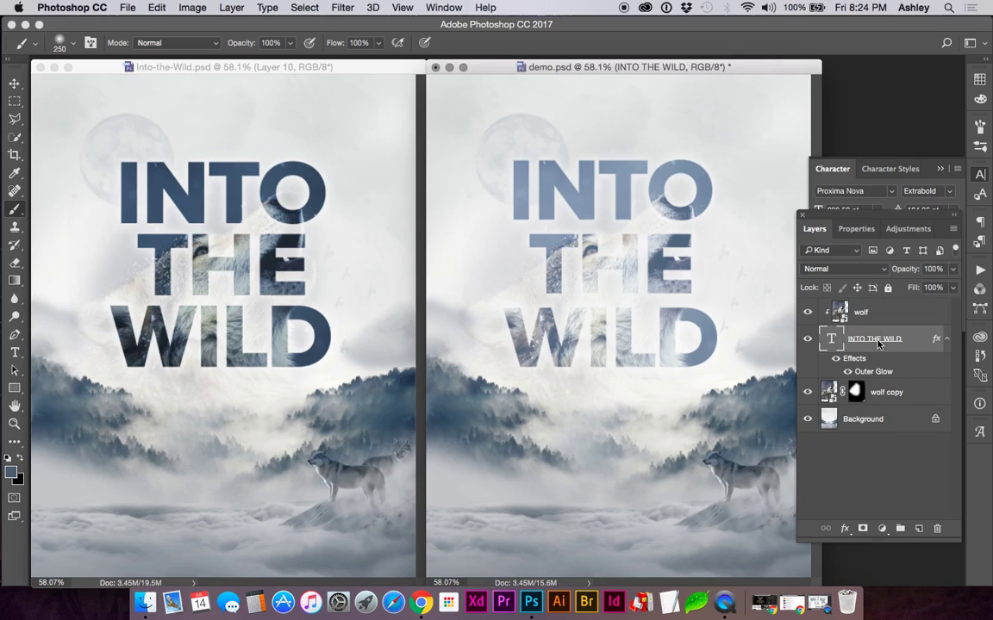
Step: Select the INTO THE WILD text layer and bring up its Character colour swatch
{"action": "double_click", "coordinate": [830, 345]}
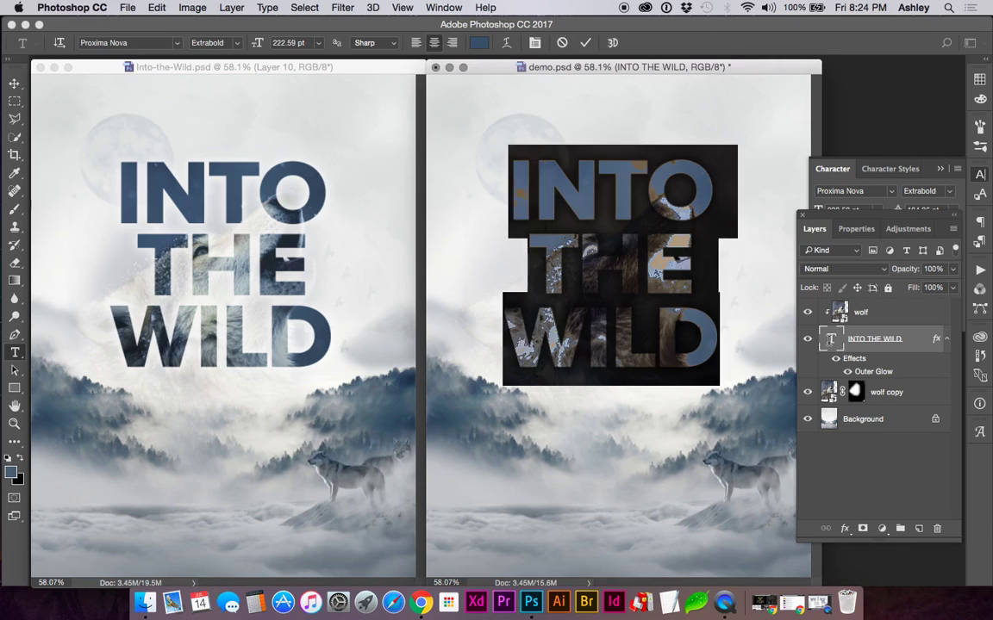
{"action": "key", "text": "Escape"}
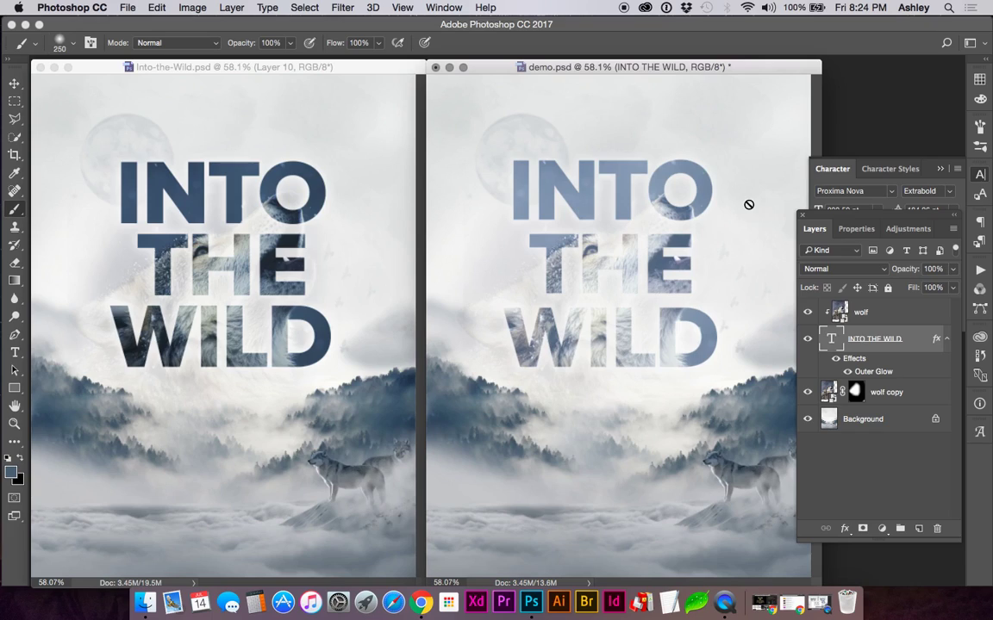
{"action": "left_click", "coordinate": [15, 352]}
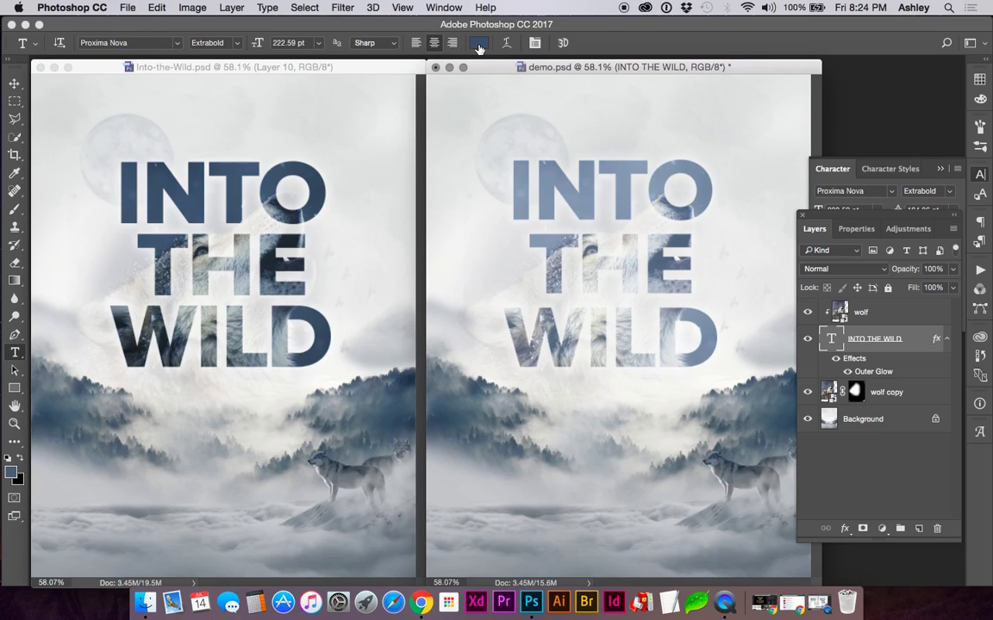
{"action": "left_click", "coordinate": [980, 175]}
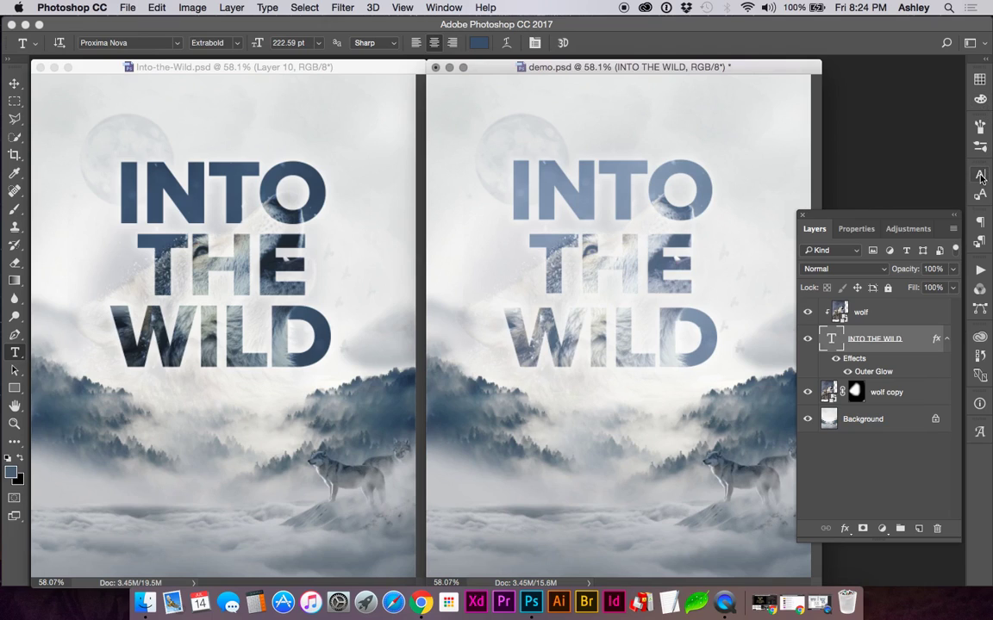
{"action": "left_click", "coordinate": [980, 174]}
{"action": "left_click", "coordinate": [937, 258]}
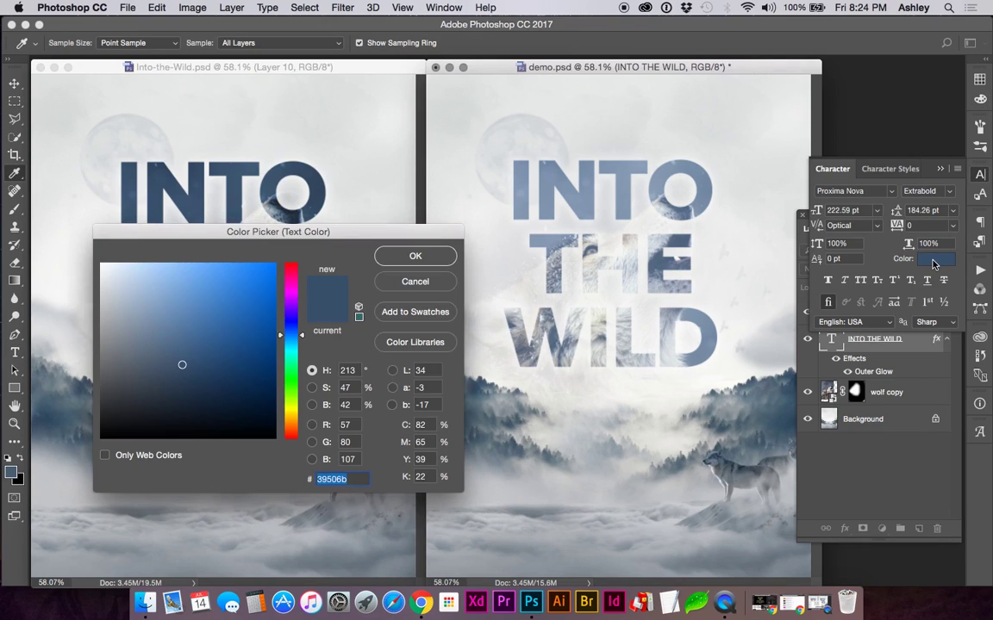
Step: Set the text colour to a very dark navy, #192128
{"action": "left_click_drag", "start_coordinate": [336, 230], "coordinate": [394, 284]}
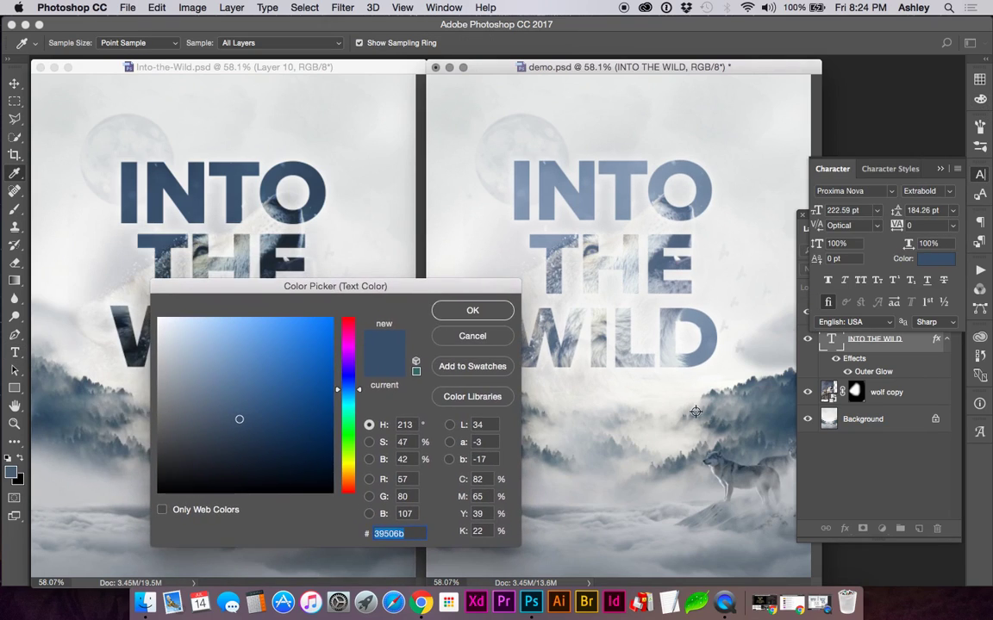
{"action": "left_click", "coordinate": [755, 413]}
{"action": "left_click", "coordinate": [760, 413]}
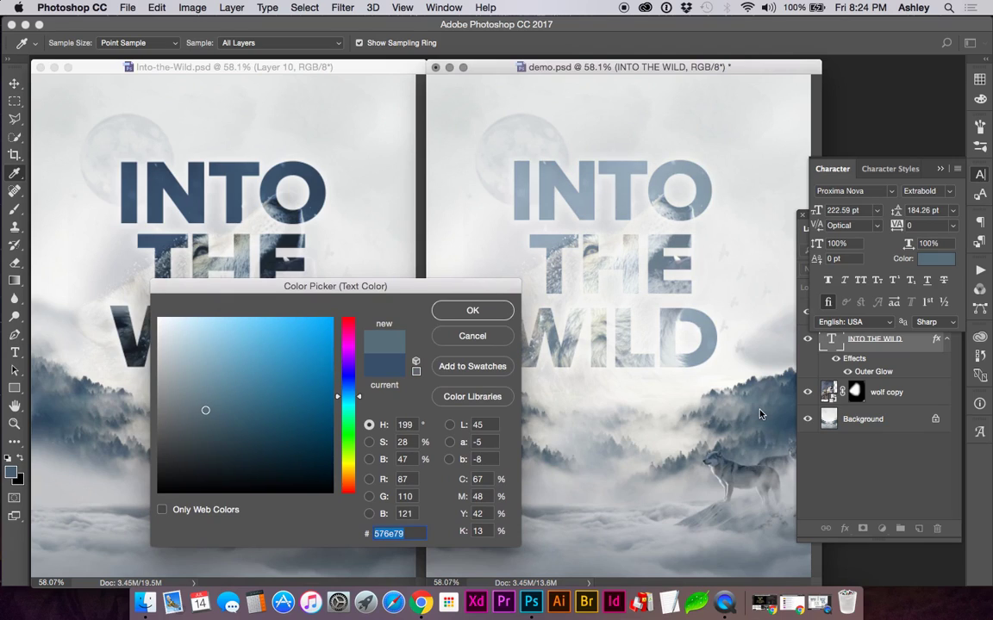
{"action": "left_click", "coordinate": [788, 390]}
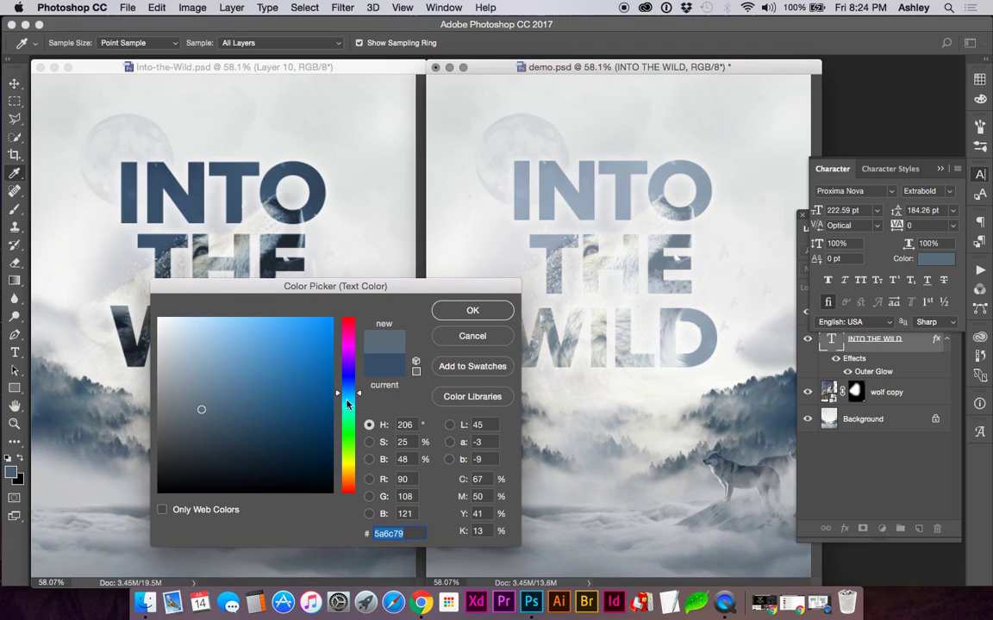
{"action": "left_click", "coordinate": [384, 372]}
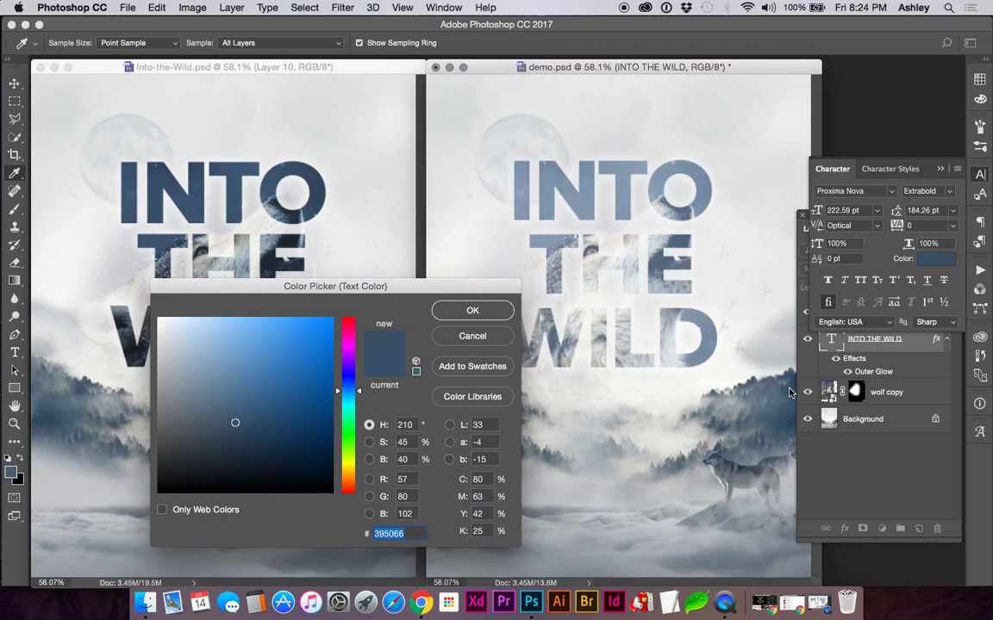
{"action": "mouse_move", "coordinate": [234, 431]}
{"action": "left_mouse_down"}
{"action": "mouse_move", "coordinate": [228, 443]}
{"action": "mouse_move", "coordinate": [161, 455]}
{"action": "mouse_move", "coordinate": [171, 468]}
{"action": "mouse_move", "coordinate": [179, 459]}
{"action": "mouse_move", "coordinate": [223, 466]}
{"action": "left_mouse_up"}
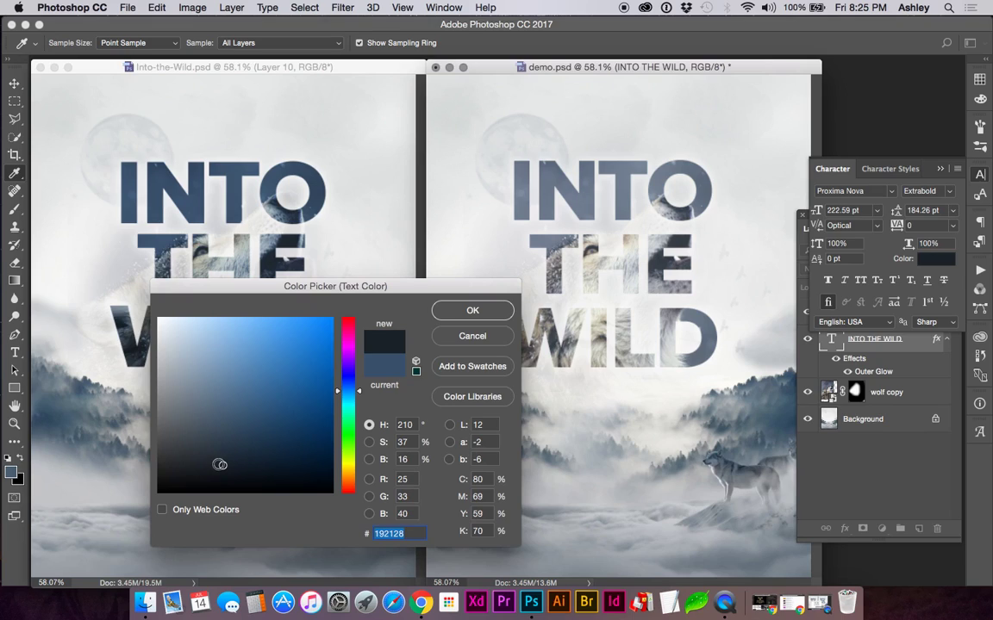
{"action": "left_click", "coordinate": [469, 309]}
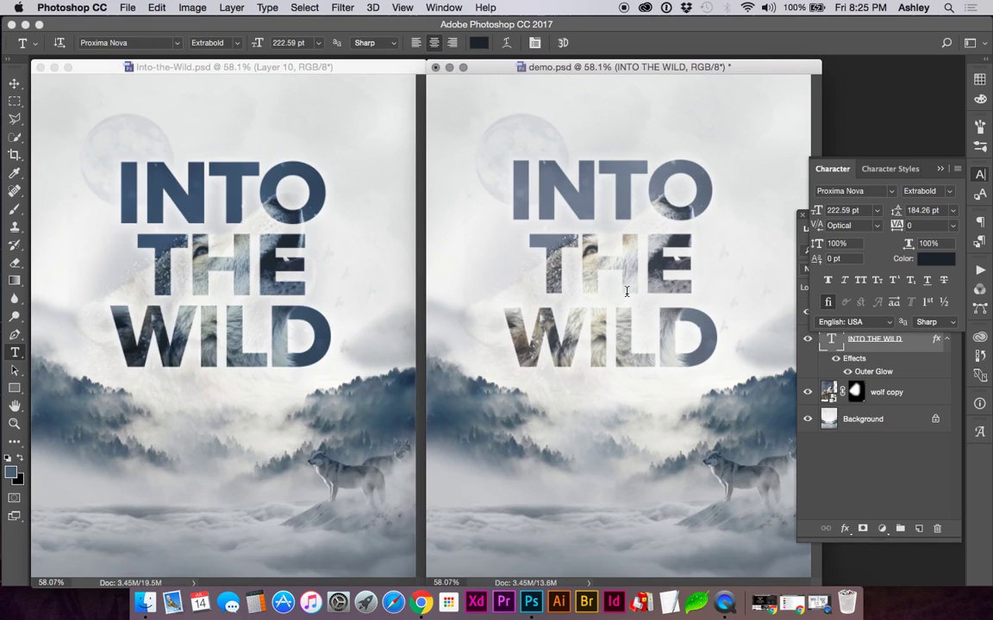
Step: Add a new Layer 1 above the wolf layer and clip it to the wolf
{"action": "left_click", "coordinate": [832, 315]}
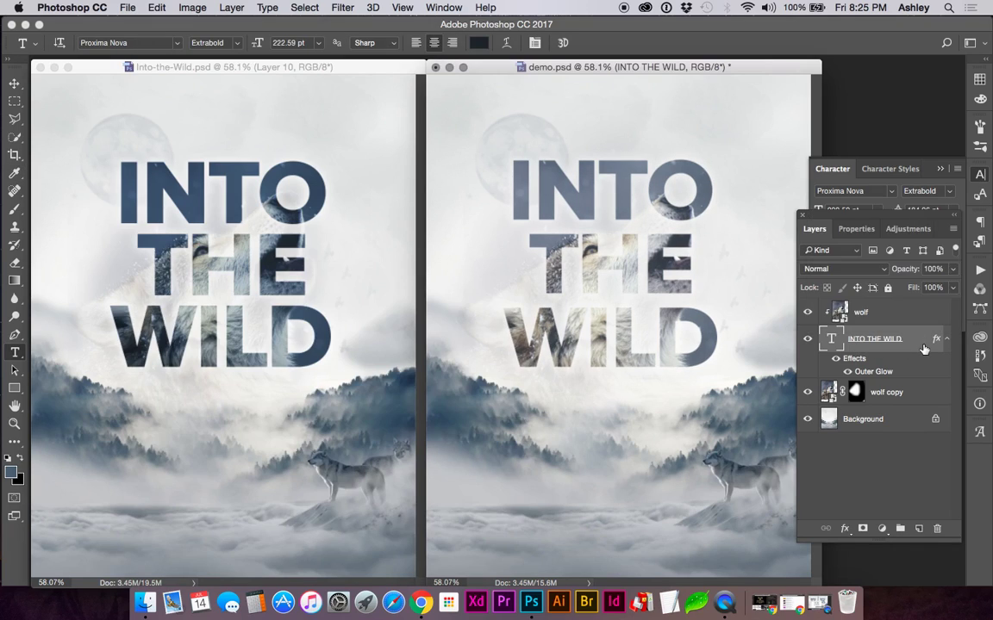
{"action": "left_click", "coordinate": [898, 319]}
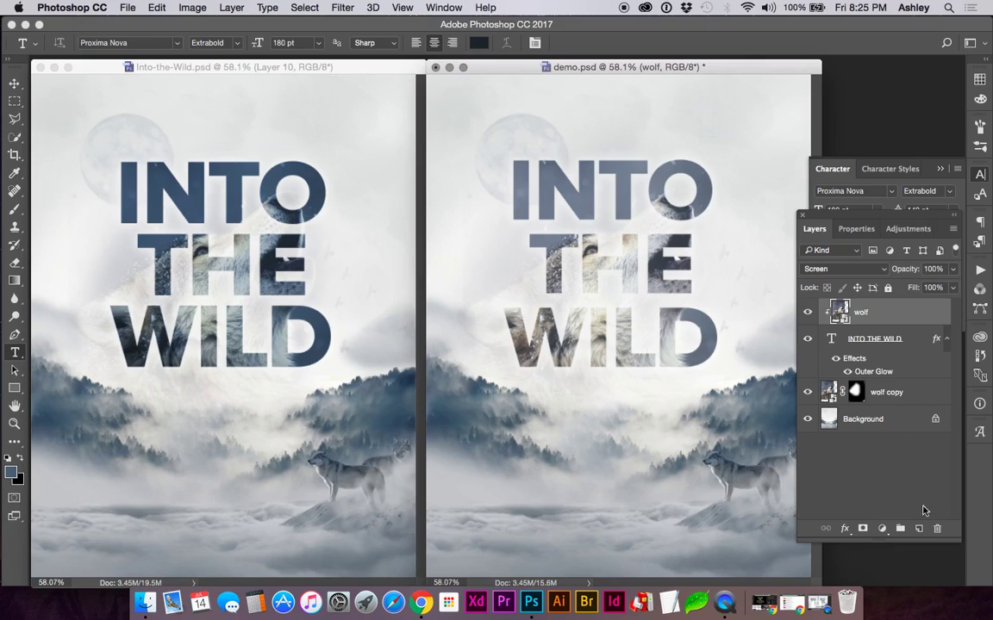
{"action": "left_click", "coordinate": [920, 529]}
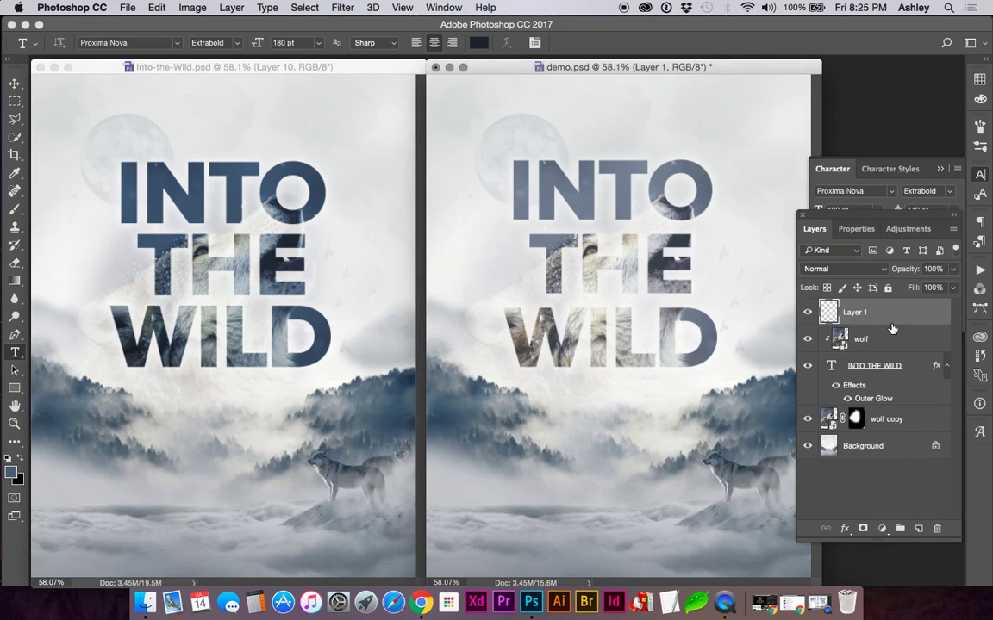
{"action": "left_click_drag", "start_coordinate": [892, 328], "coordinate": [892, 321]}
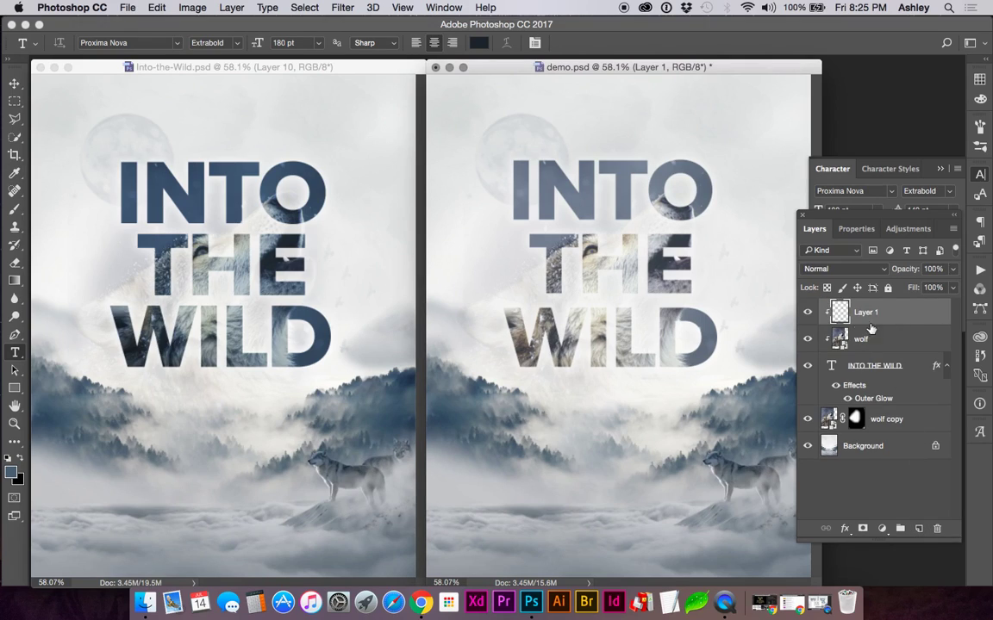
{"action": "left_click", "coordinate": [843, 324], "text": "alt"}
Step: Paint dark tones over the THE WILD letters with a 300 px brush
{"action": "key", "text": "b"}
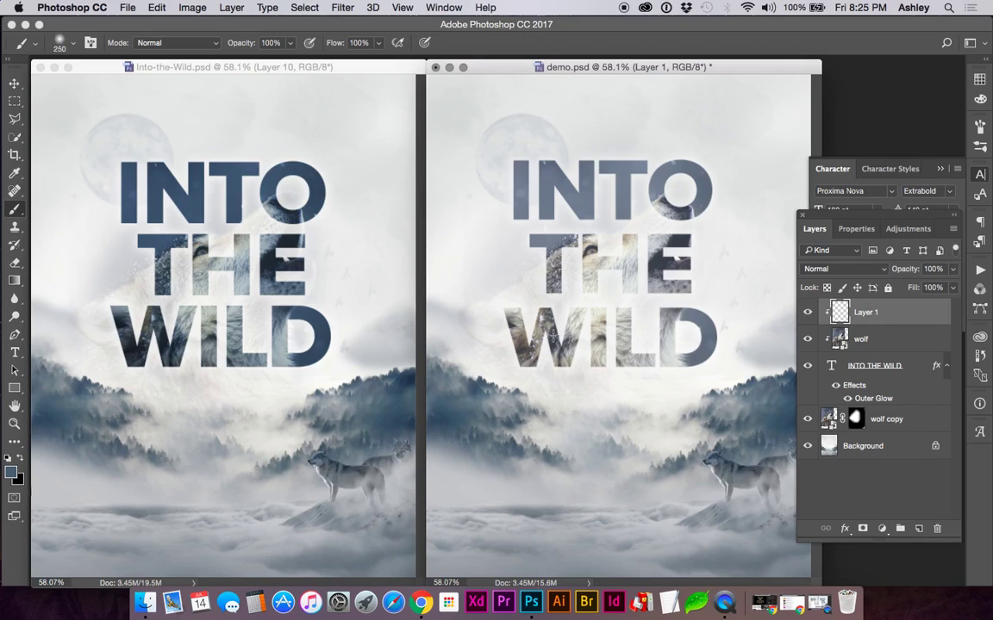
{"action": "key", "text": "]"}
{"action": "mouse_move", "coordinate": [530, 341]}
{"action": "left_mouse_down"}
{"action": "mouse_move", "coordinate": [517, 362]}
{"action": "mouse_move", "coordinate": [545, 377]}
{"action": "mouse_move", "coordinate": [523, 389]}
{"action": "mouse_move", "coordinate": [653, 415]}
{"action": "mouse_move", "coordinate": [640, 421]}
{"action": "left_mouse_up"}
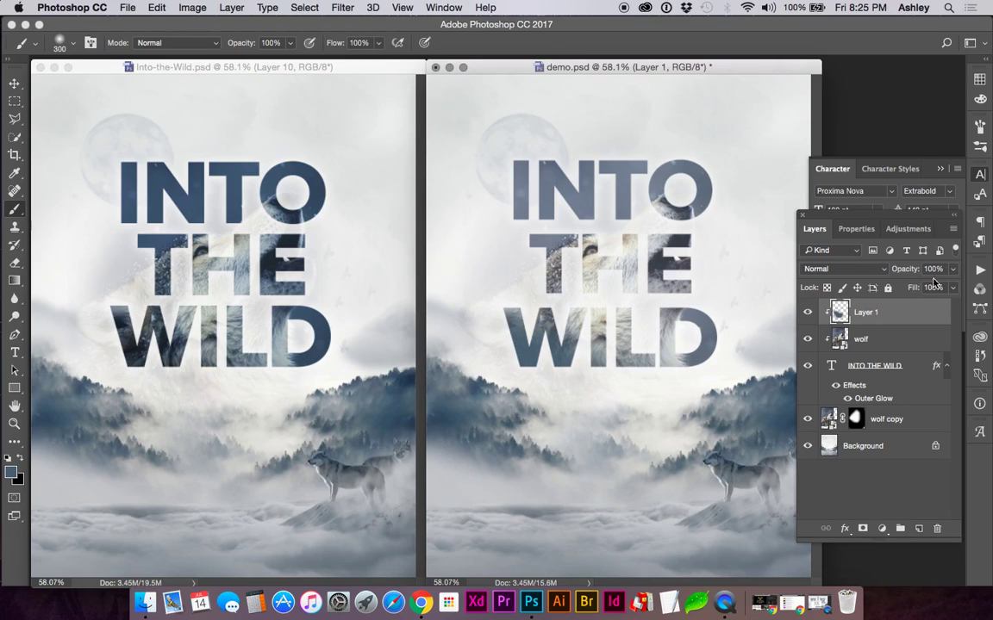
Step: Blend Layer 1 as Multiply at 58% opacity and add an empty Layer 2
{"action": "left_click", "coordinate": [854, 269]}
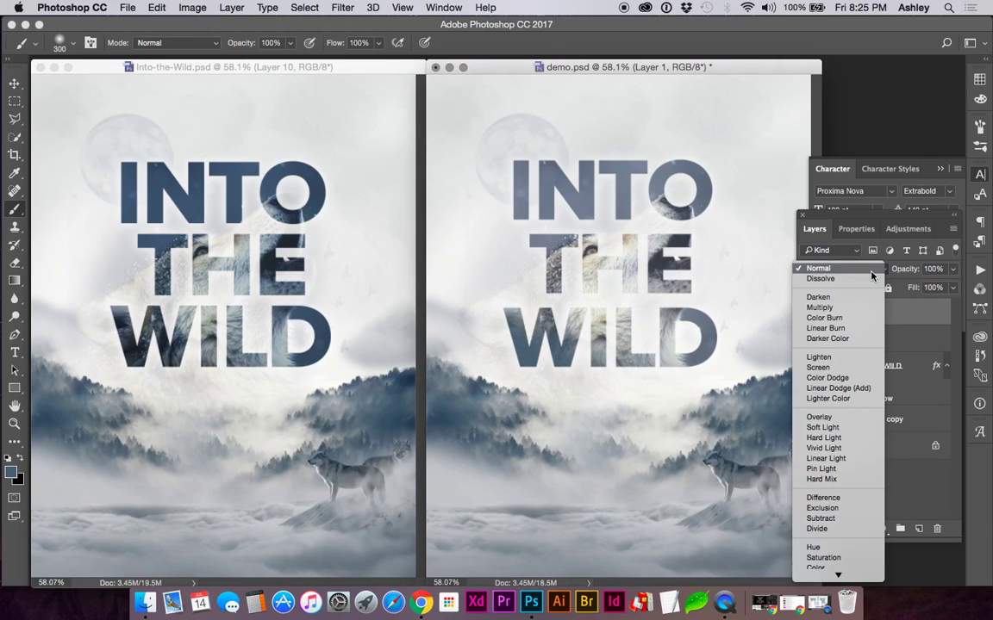
{"action": "left_click", "coordinate": [870, 310]}
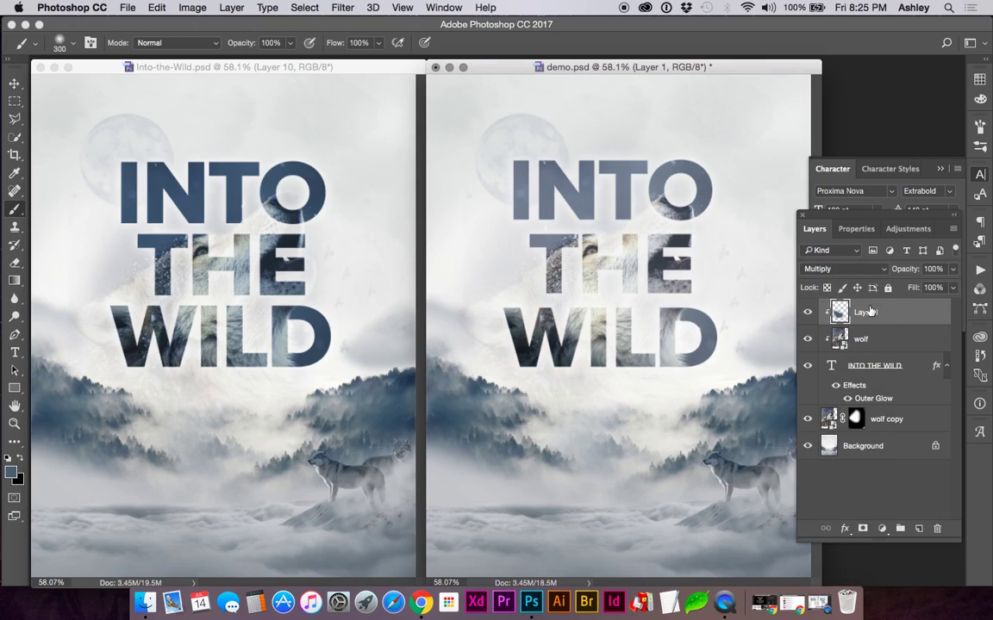
{"action": "left_click", "coordinate": [955, 272]}
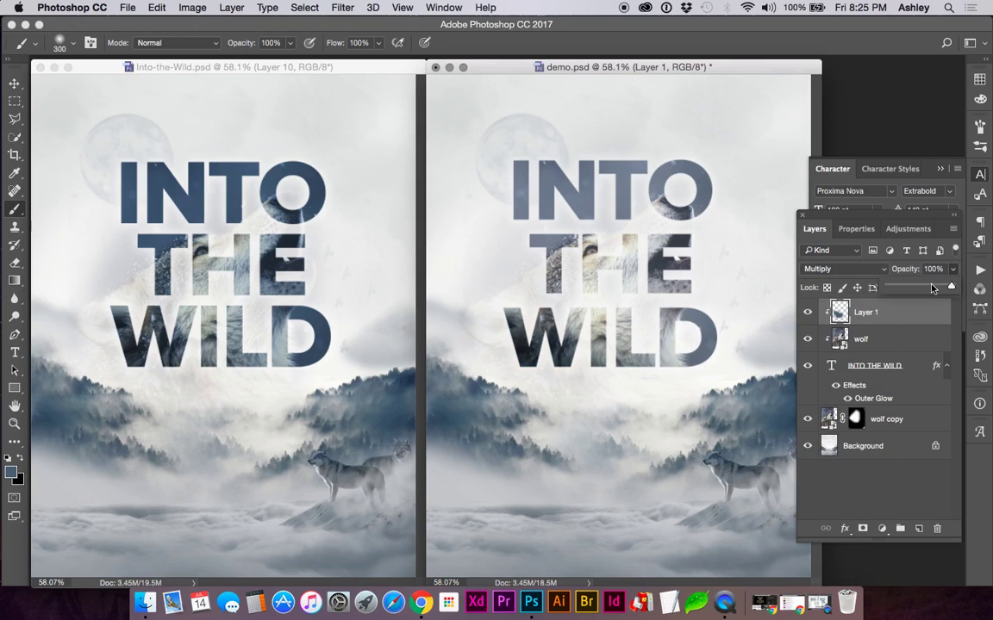
{"action": "left_click_drag", "start_coordinate": [953, 288], "coordinate": [925, 289]}
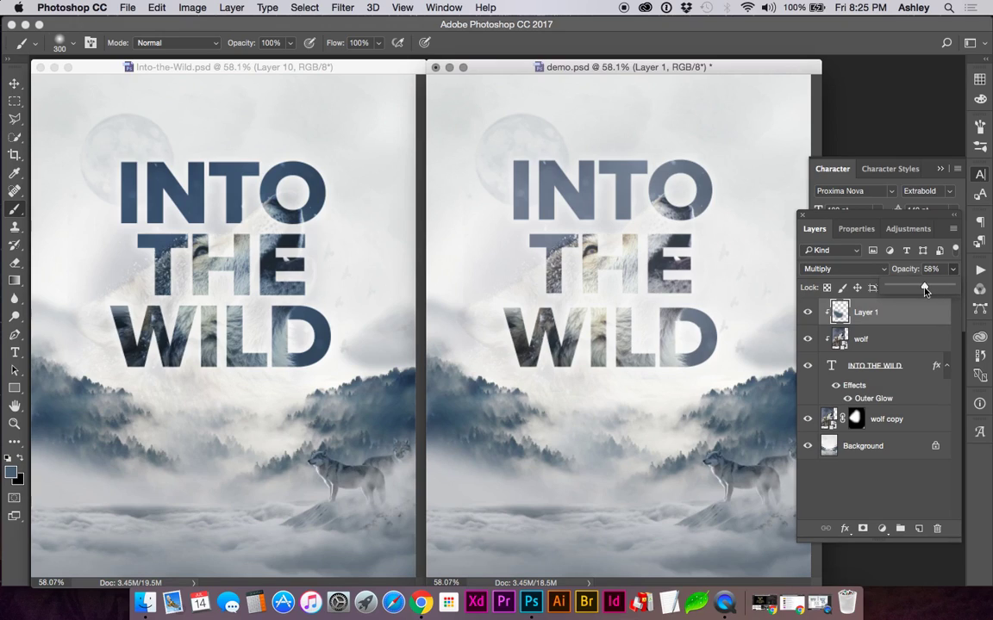
{"action": "left_click", "coordinate": [913, 317]}
{"action": "left_click", "coordinate": [917, 529]}
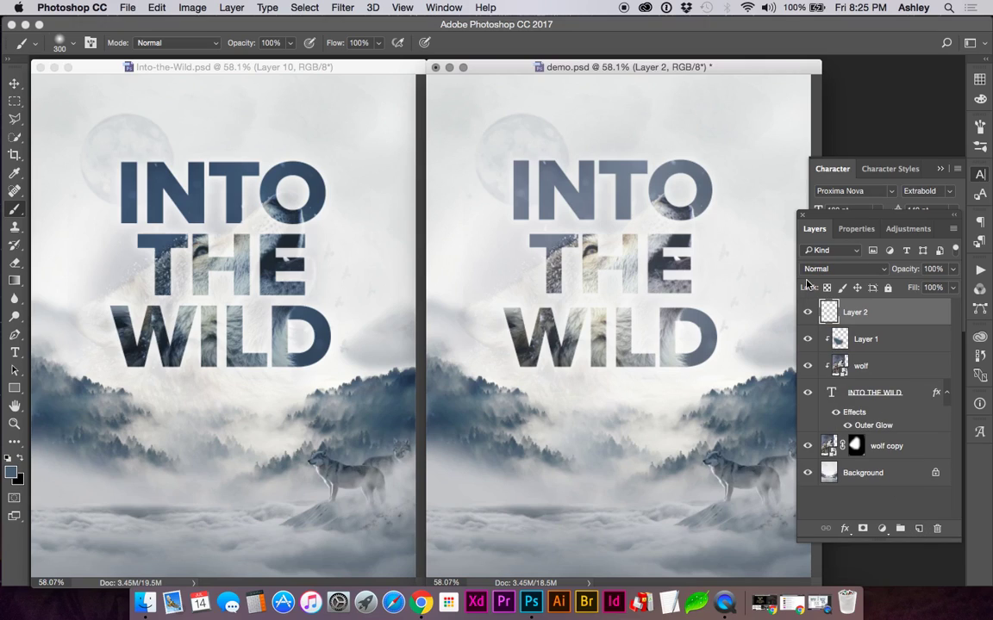
Step: Clip Layer 2 and paint a sampled dark stroke above the INTO letters
{"action": "left_click", "coordinate": [840, 325], "text": "alt"}
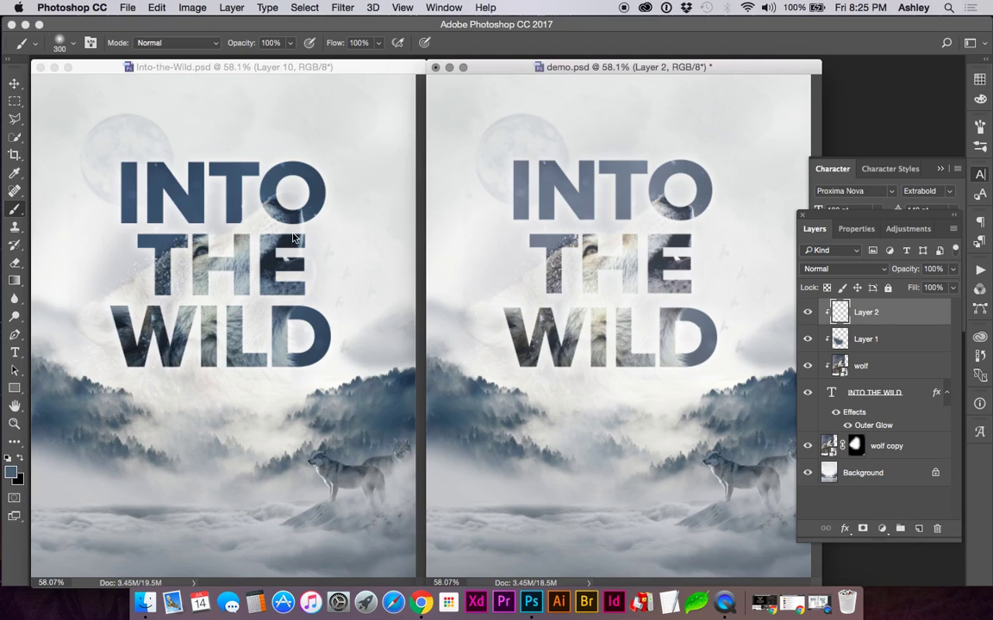
{"action": "key", "text": "i"}
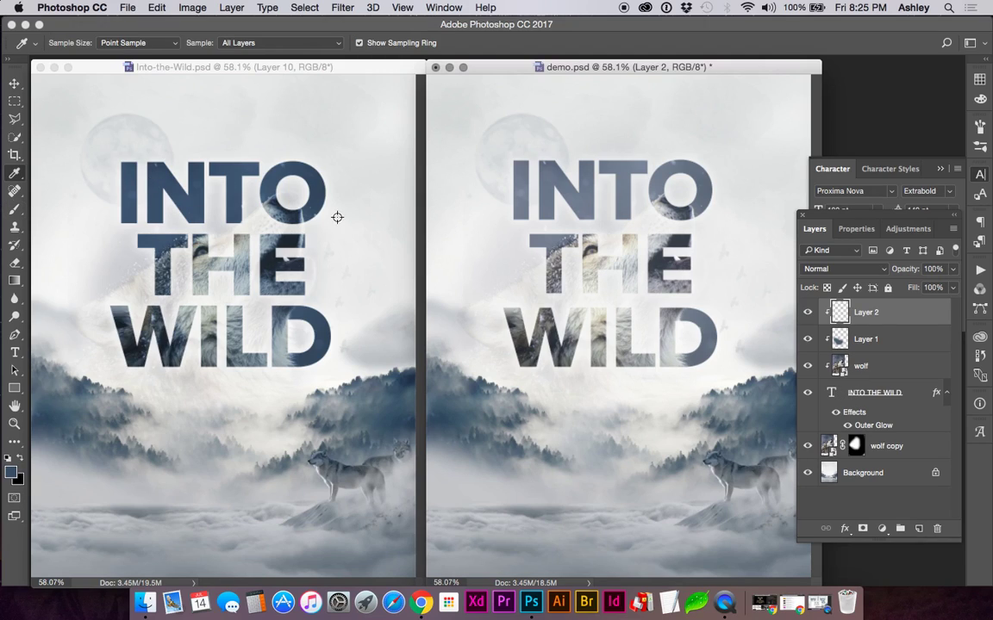
{"action": "key", "text": "b"}
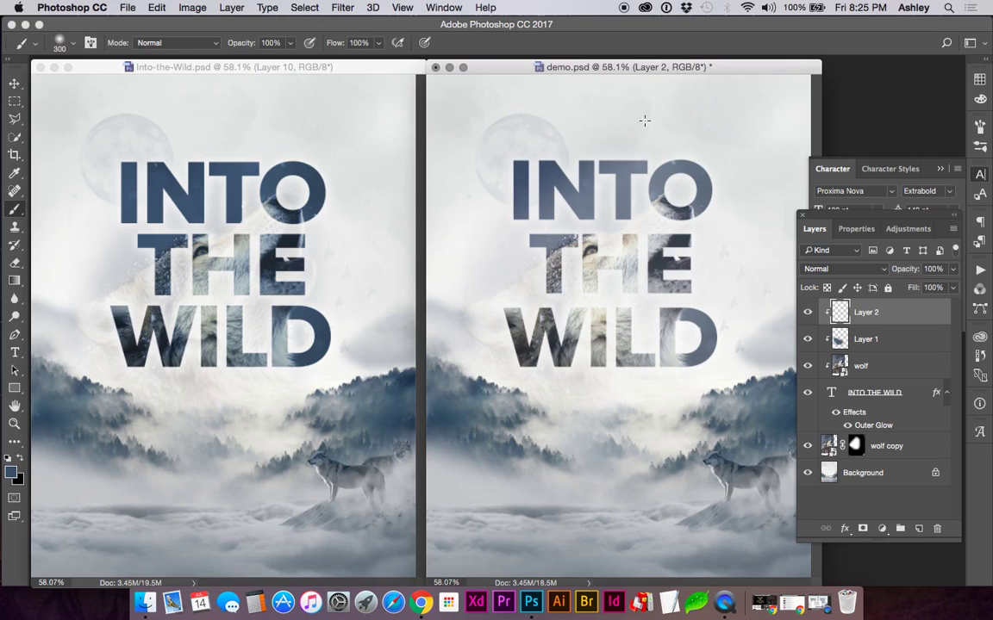
{"action": "left_click_drag", "start_coordinate": [644, 120], "coordinate": [589, 133]}
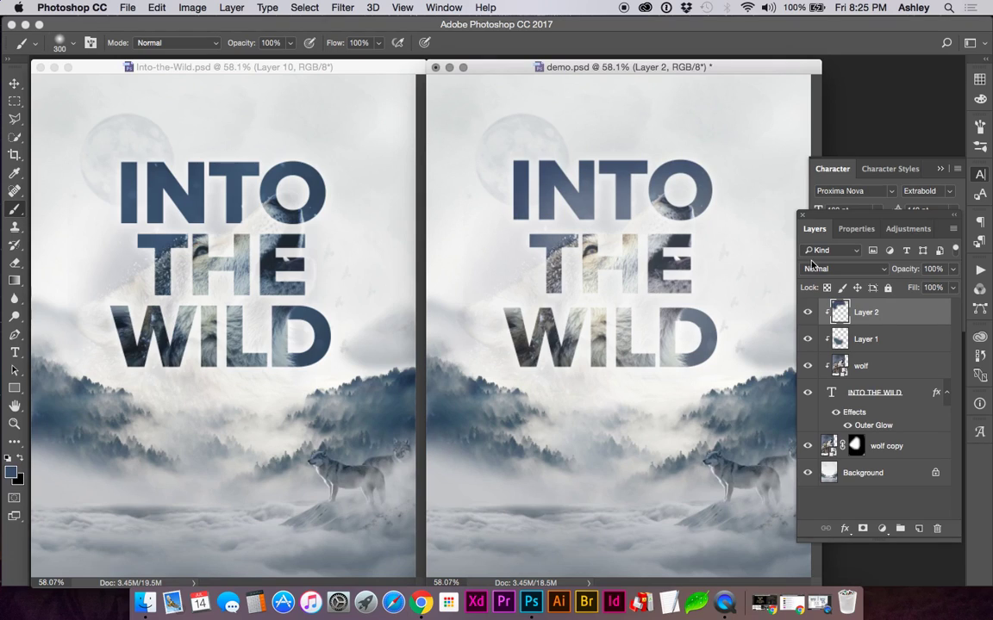
Step: Blend Layer 2 as Multiply at 36% opacity
{"action": "left_click", "coordinate": [846, 271]}
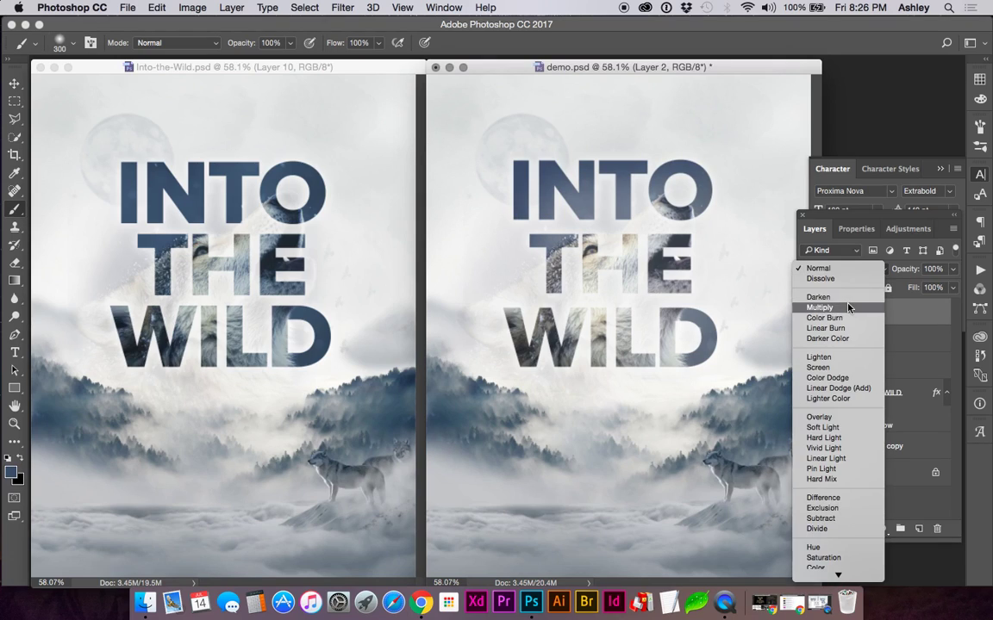
{"action": "left_click", "coordinate": [849, 307]}
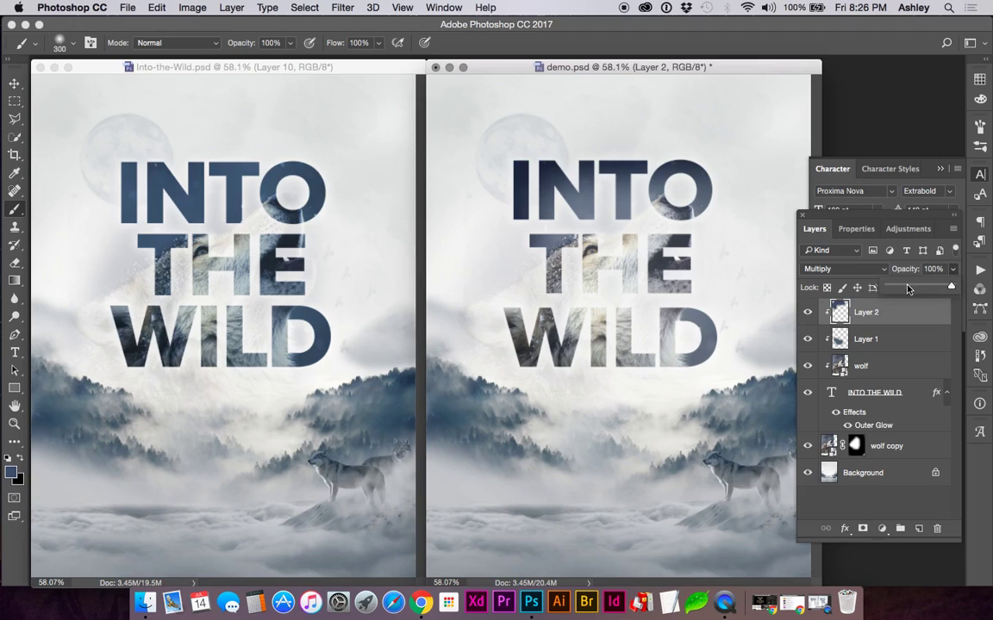
{"action": "left_click", "coordinate": [953, 269]}
{"action": "left_click_drag", "start_coordinate": [952, 288], "coordinate": [917, 289]}
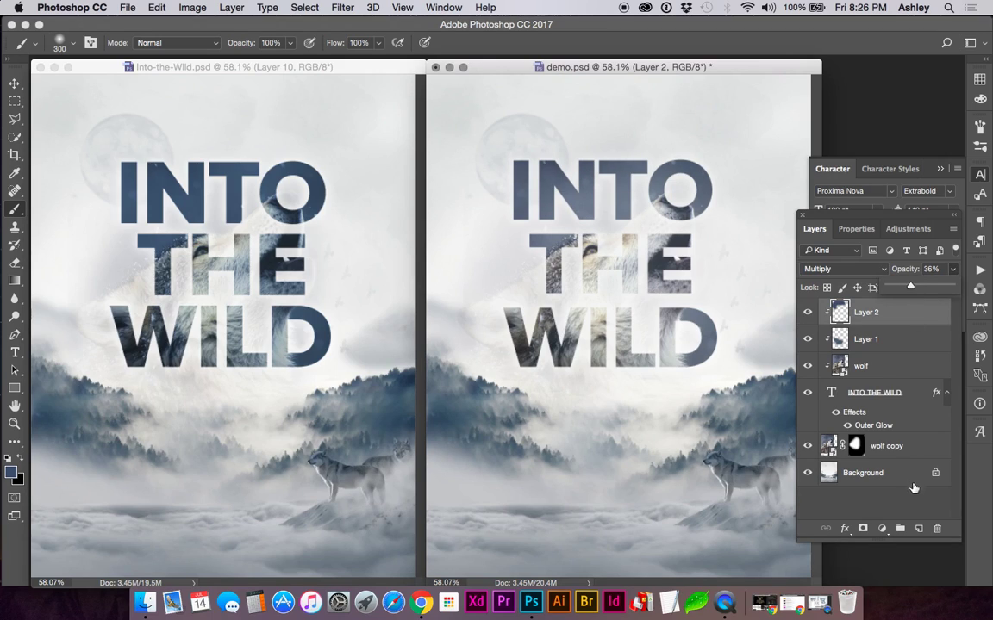
{"action": "left_click", "coordinate": [882, 528]}
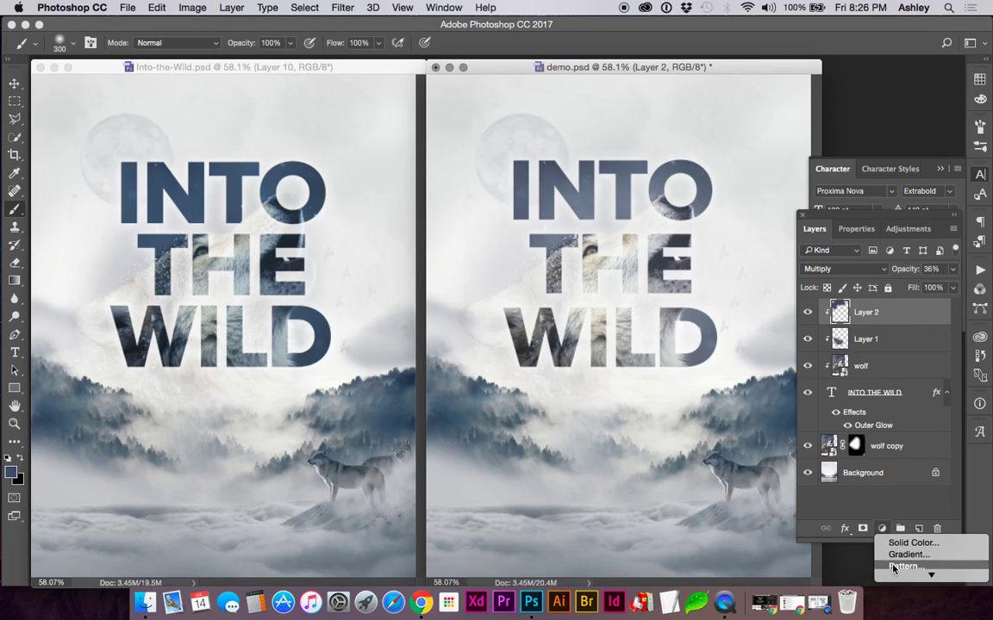
Step: Scroll down the fill and adjustment layer menu to reveal all its types
{"action": "scroll", "coordinate": [892, 536], "scroll_direction": "down", "scroll_amount": 5}
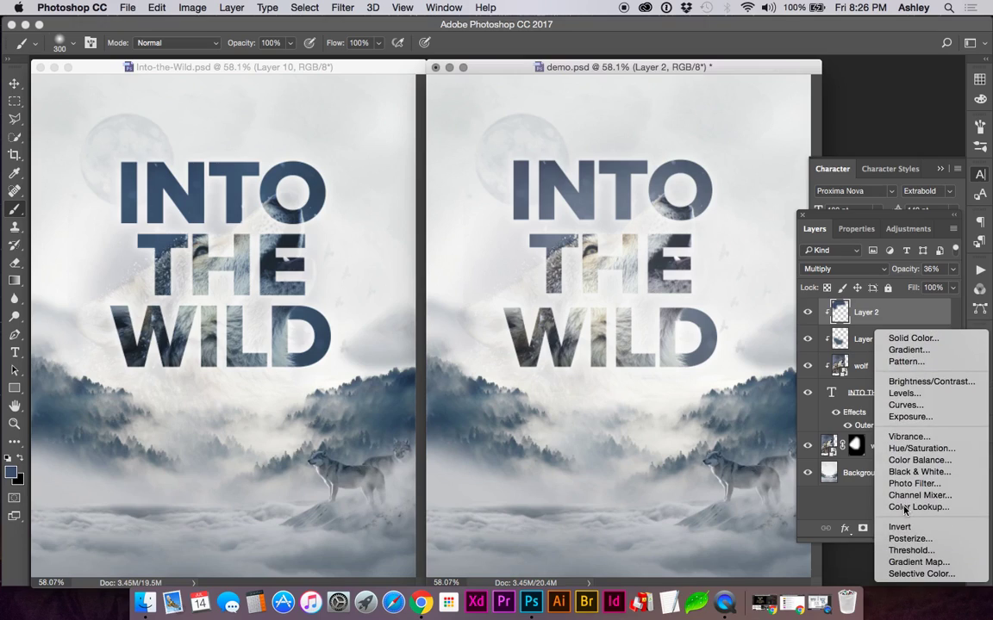